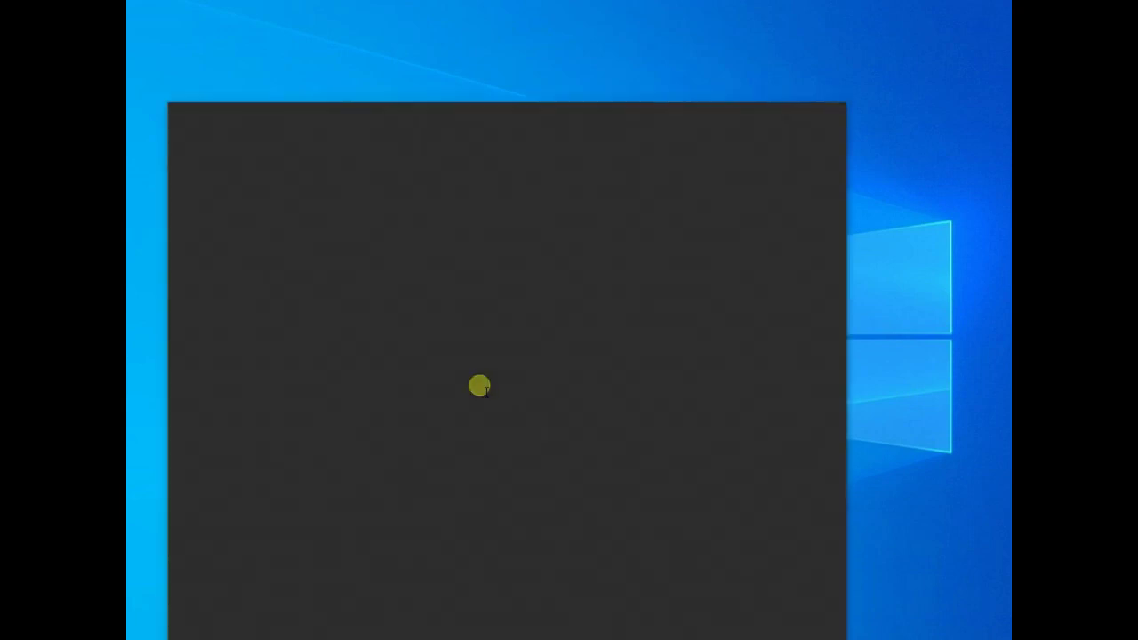
Search Windows for 'character map', fixing the typos, and launch the Character Map app.
text(cahra)
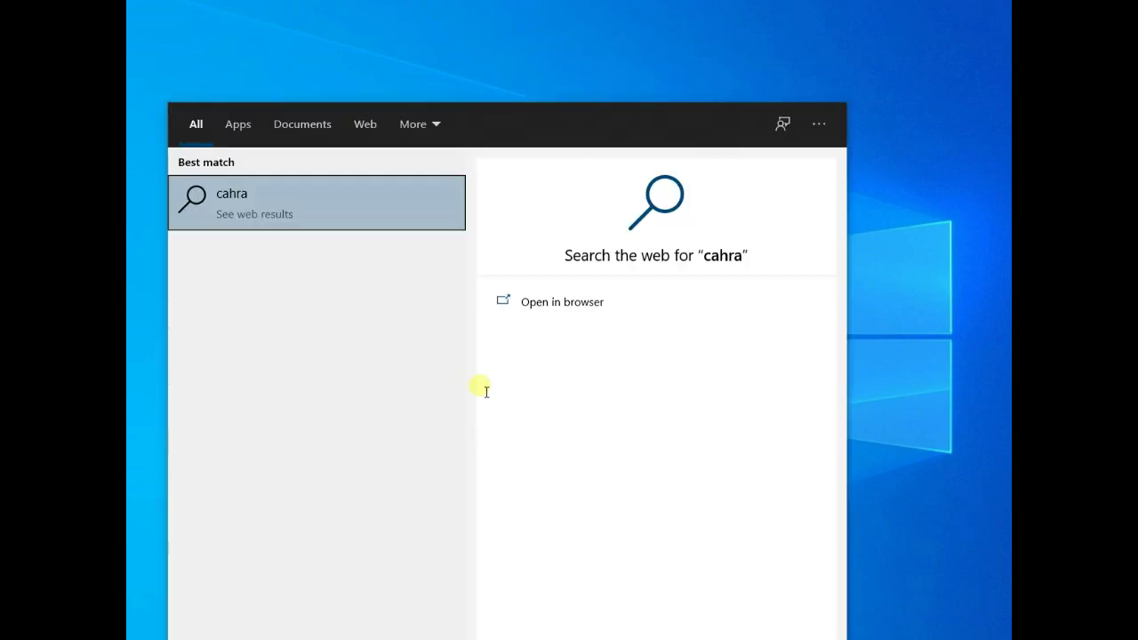
key(BackSpace)
key(BackSpace)
key(BackSpace)
key(BackSpace)
key(BackSpace)
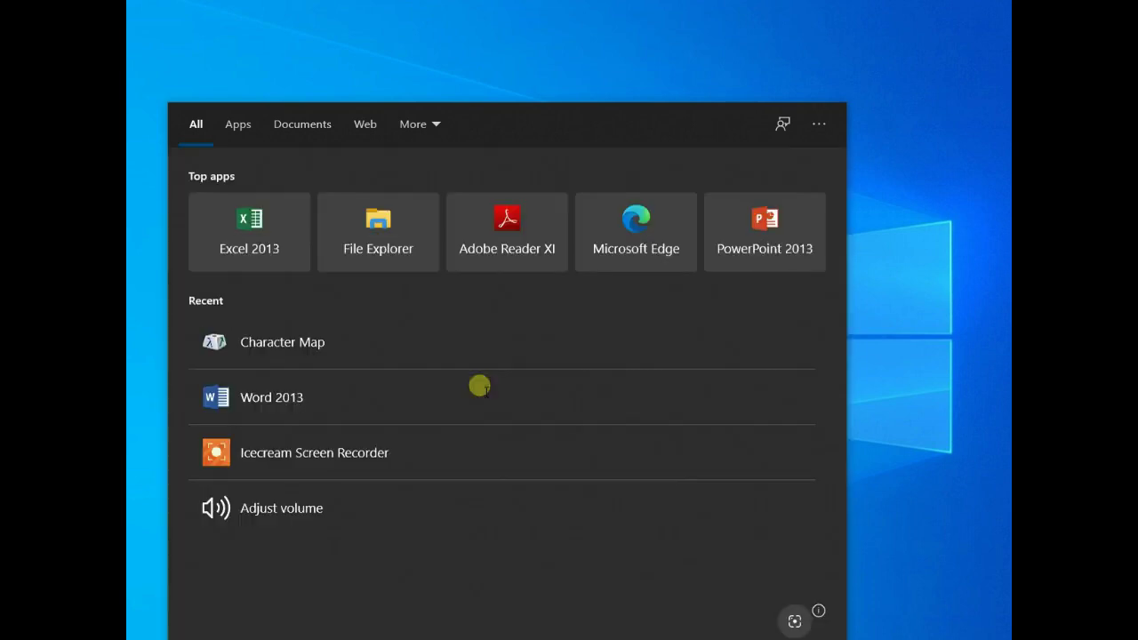
text(charac)
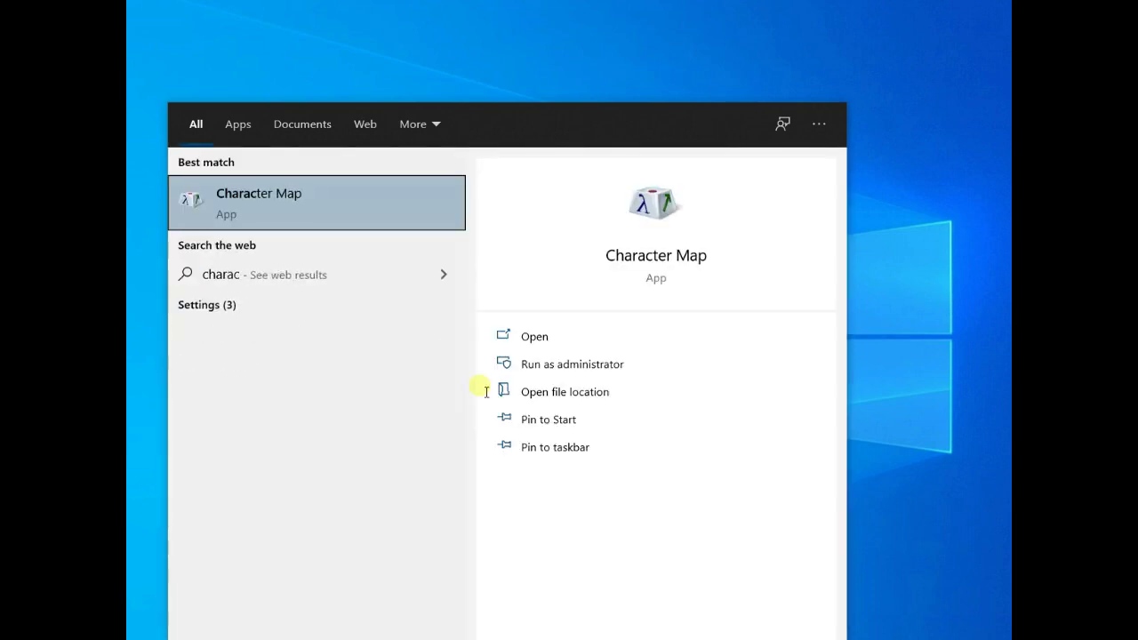
text(ter ma)
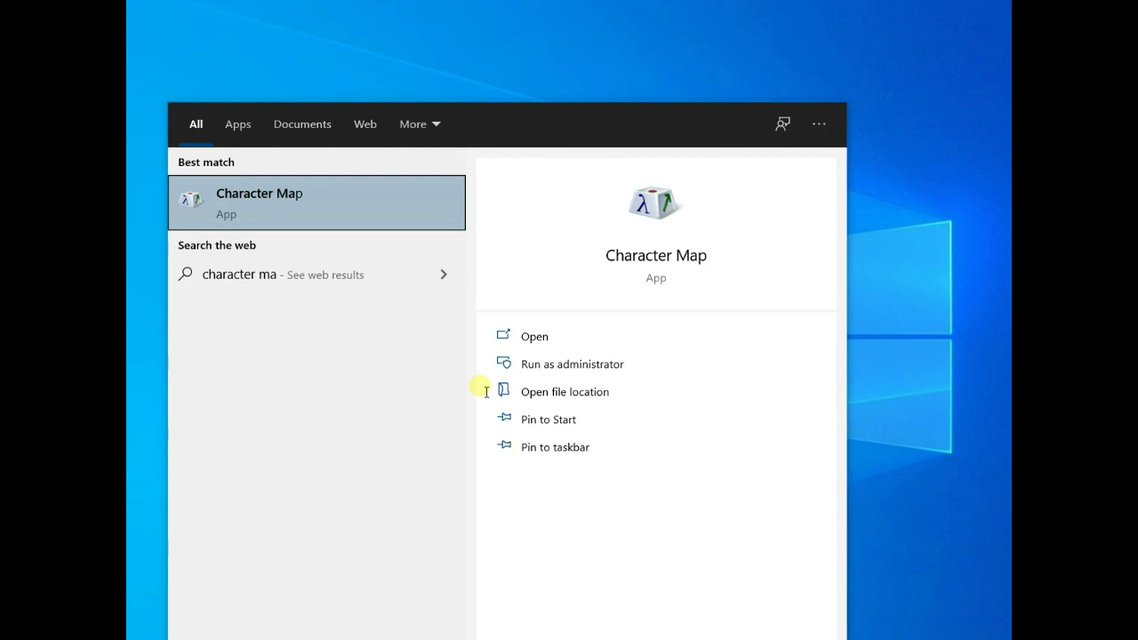
text(o)
key(BackSpace)
text(p)
key(Return)
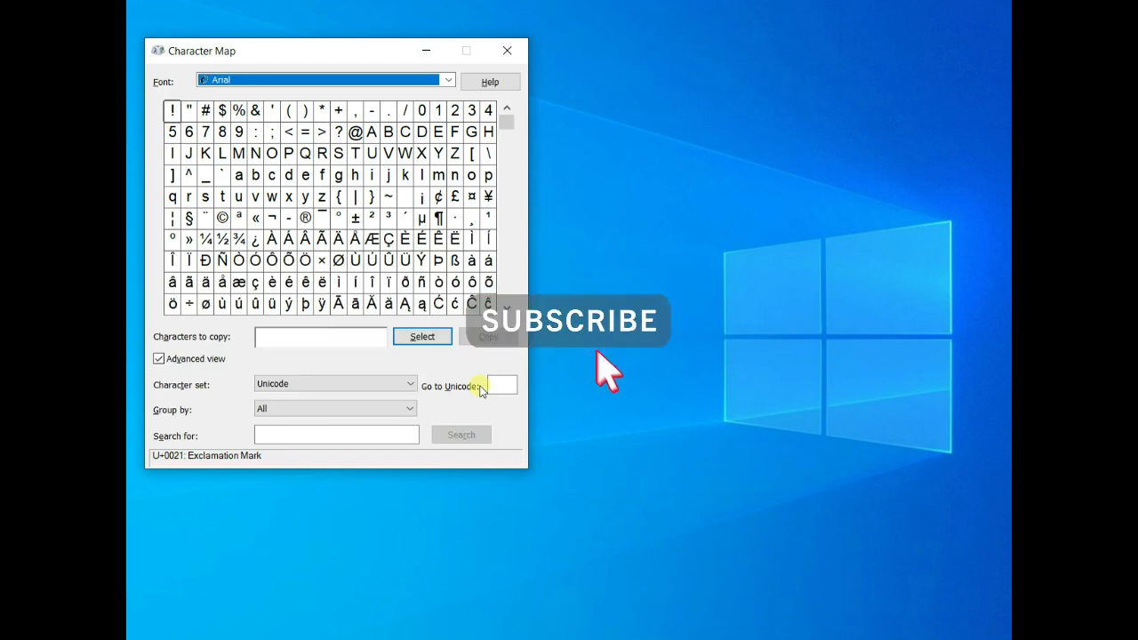
Move the Character Map window aside and switch its font to Bahnschrift Light SemiCondensed.
drag(275, 55, 447, 59)
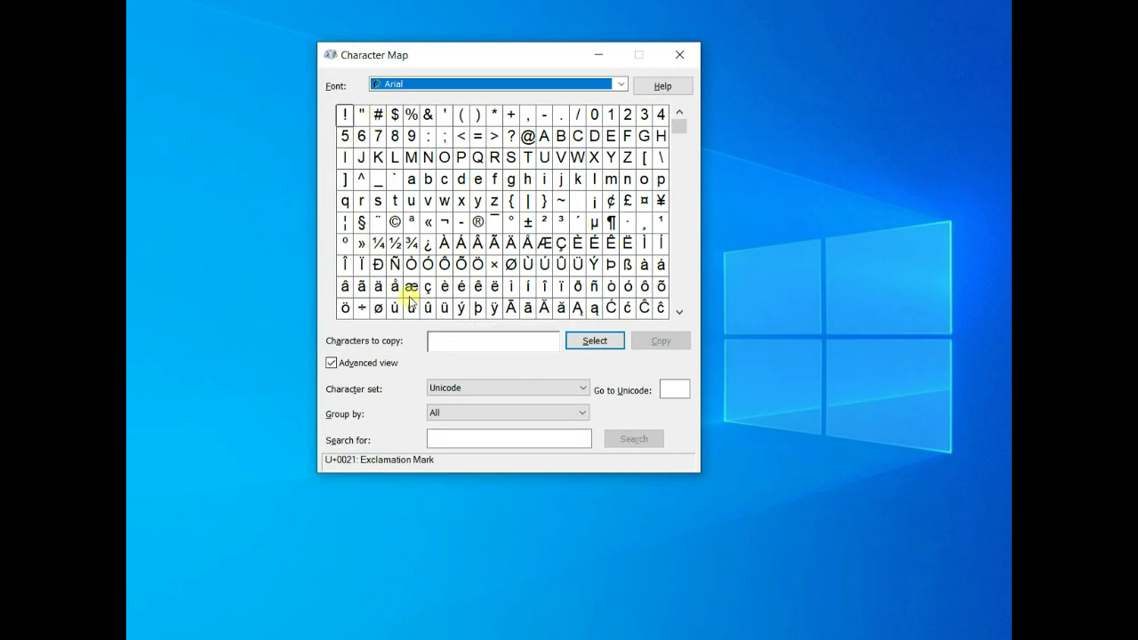
key(Down)
key(Down)
key(Down)
key(Down)
key(Down)
key(Down)
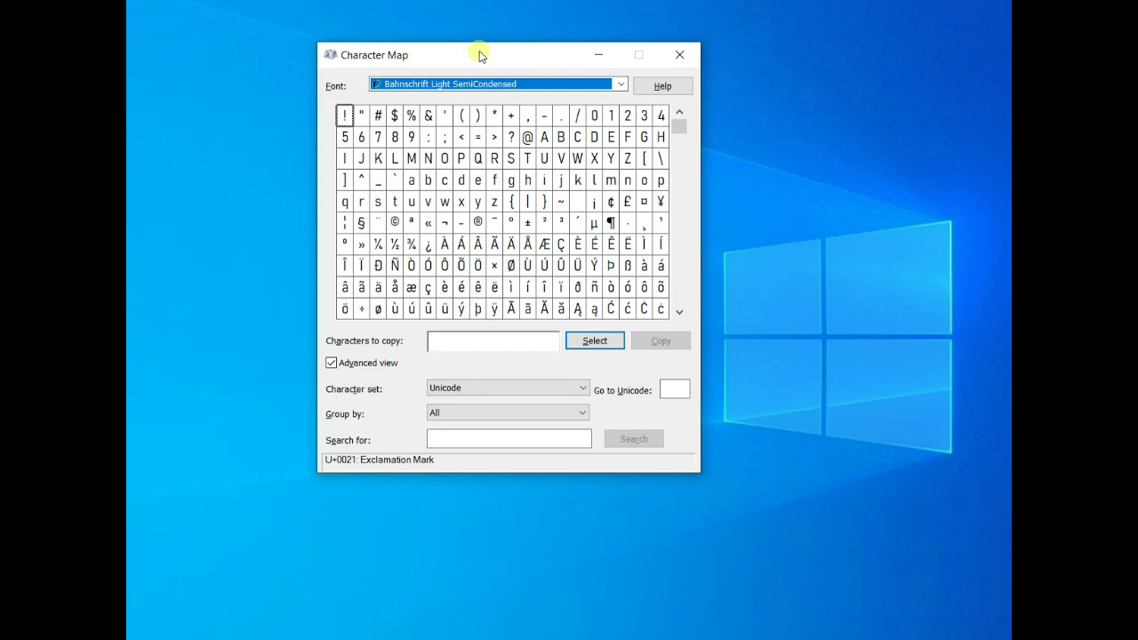
drag(480, 55, 685, 73)
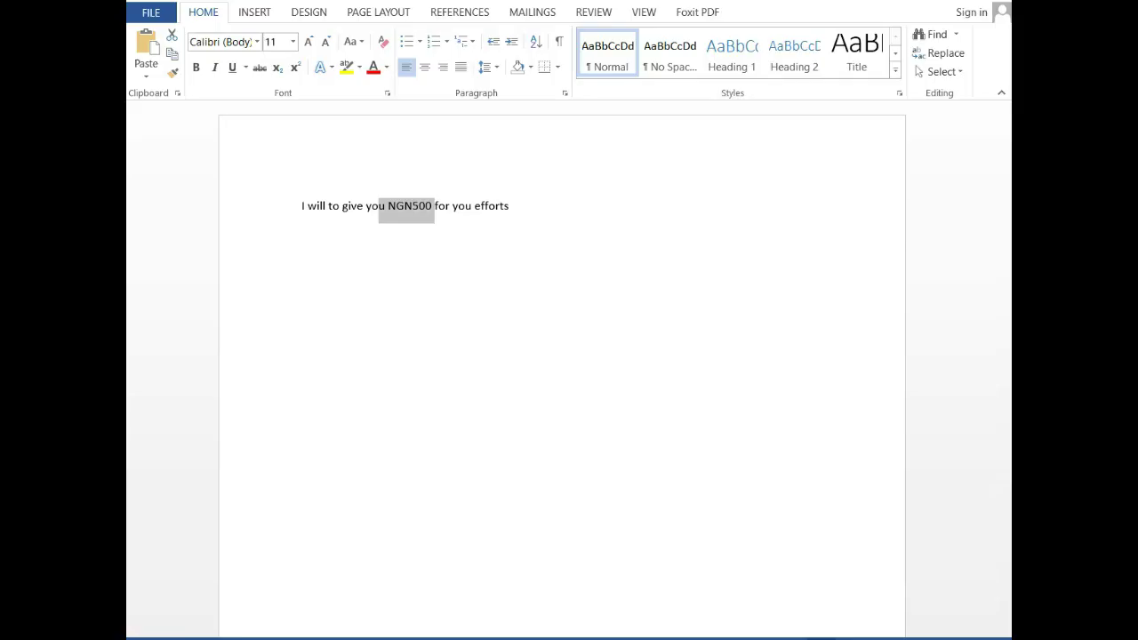
Select the letters NGN in NGN500, then add an empty line after 'efforts'.
click(389, 209)
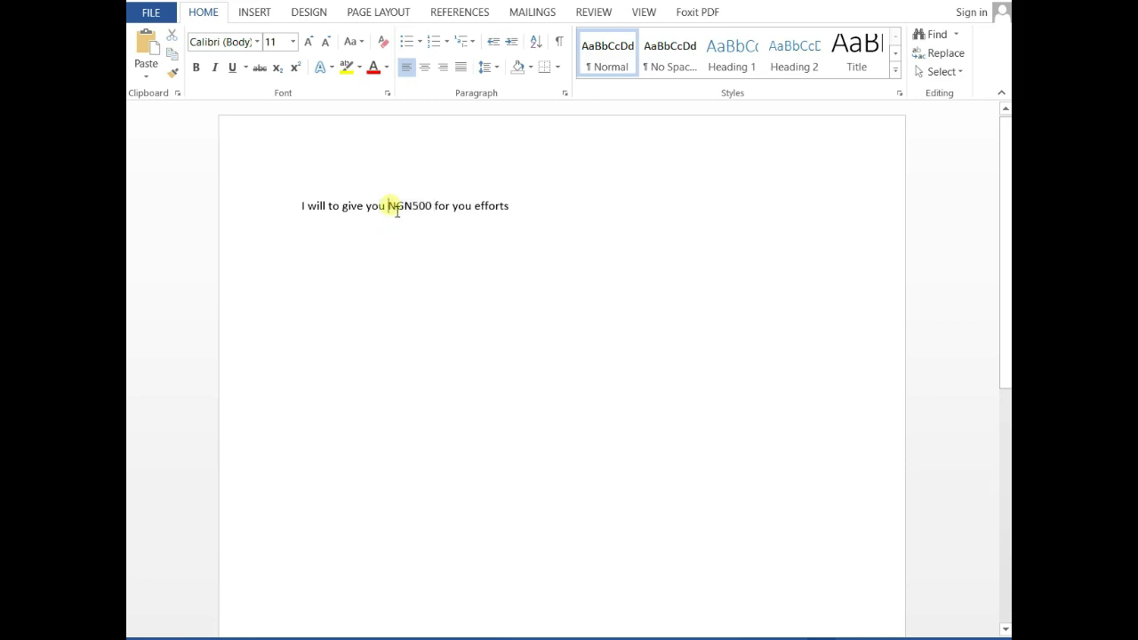
drag(397, 210, 436, 215)
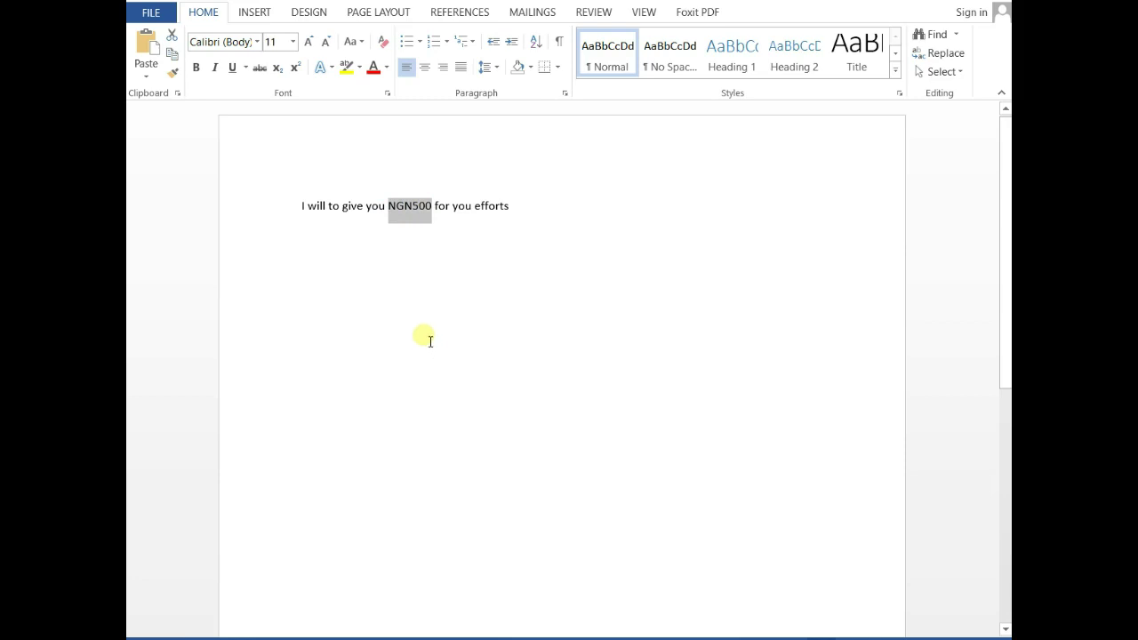
click(413, 210)
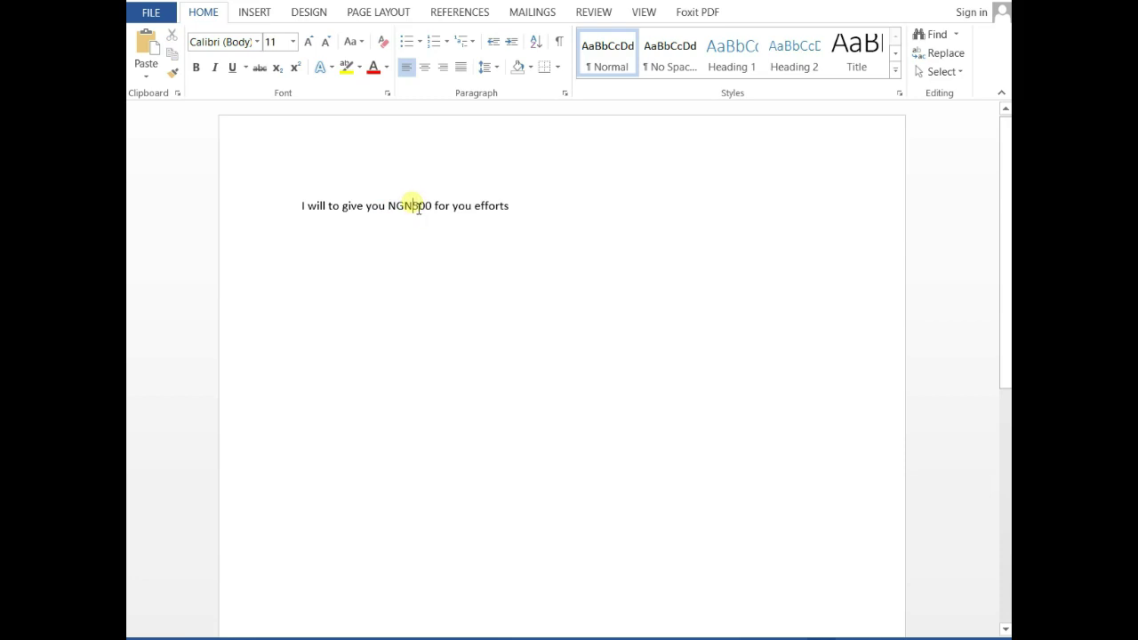
drag(416, 209, 393, 206)
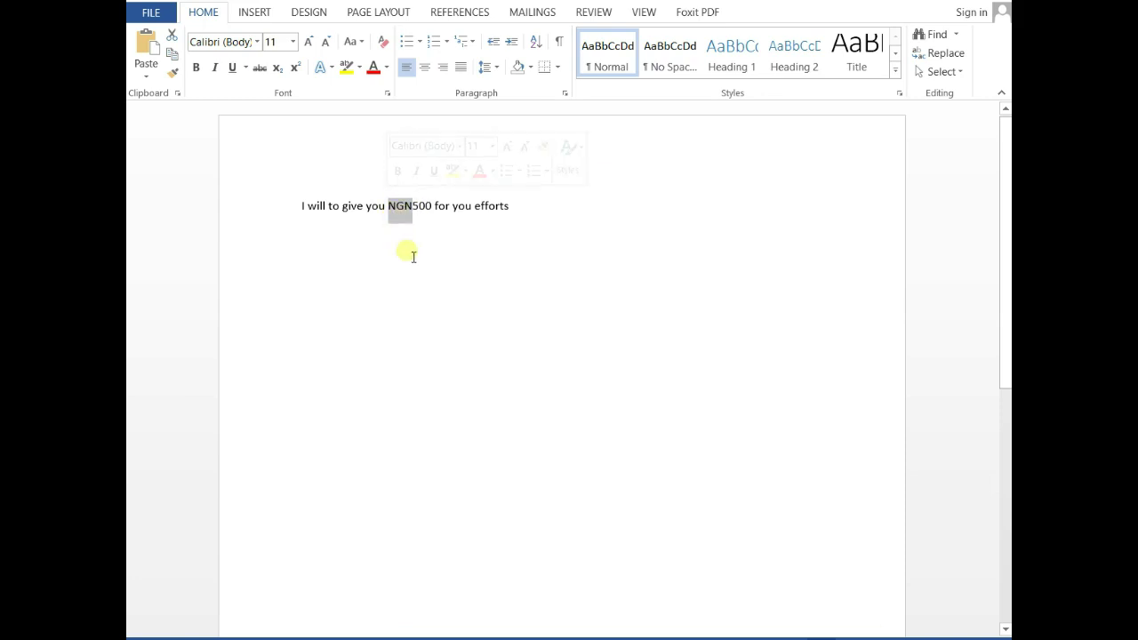
click(401, 233)
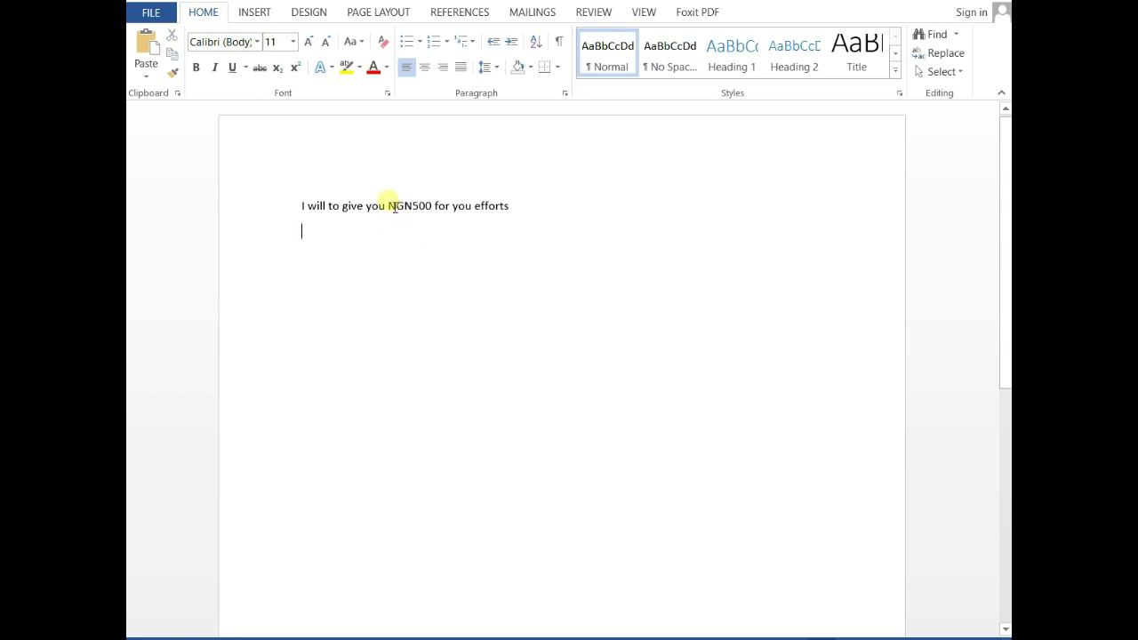
drag(391, 207, 406, 214)
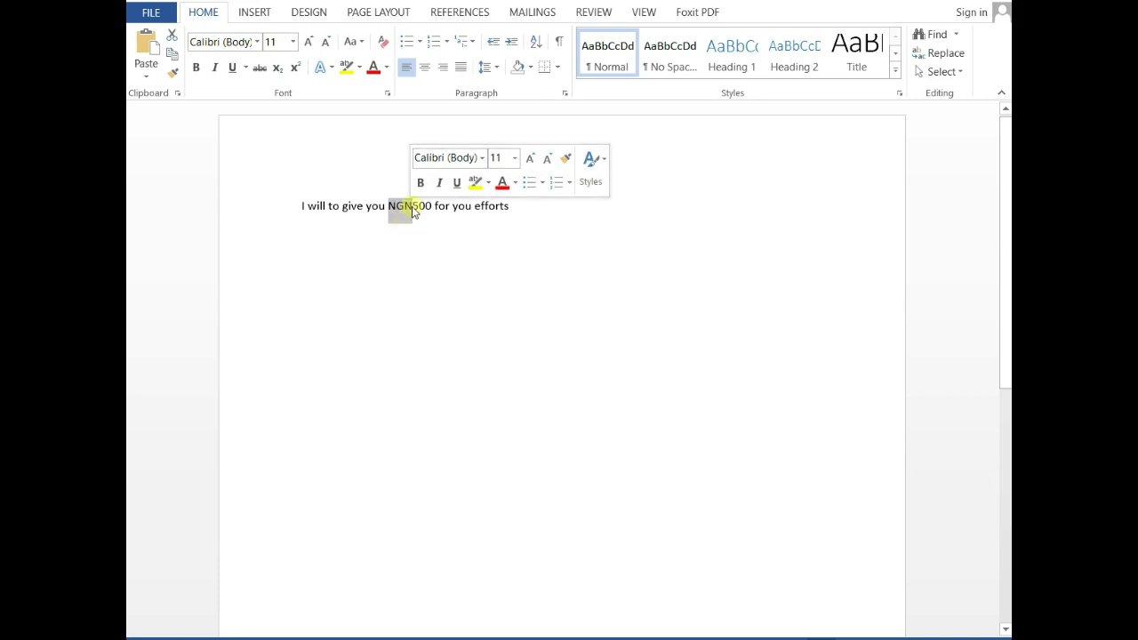
click(412, 212)
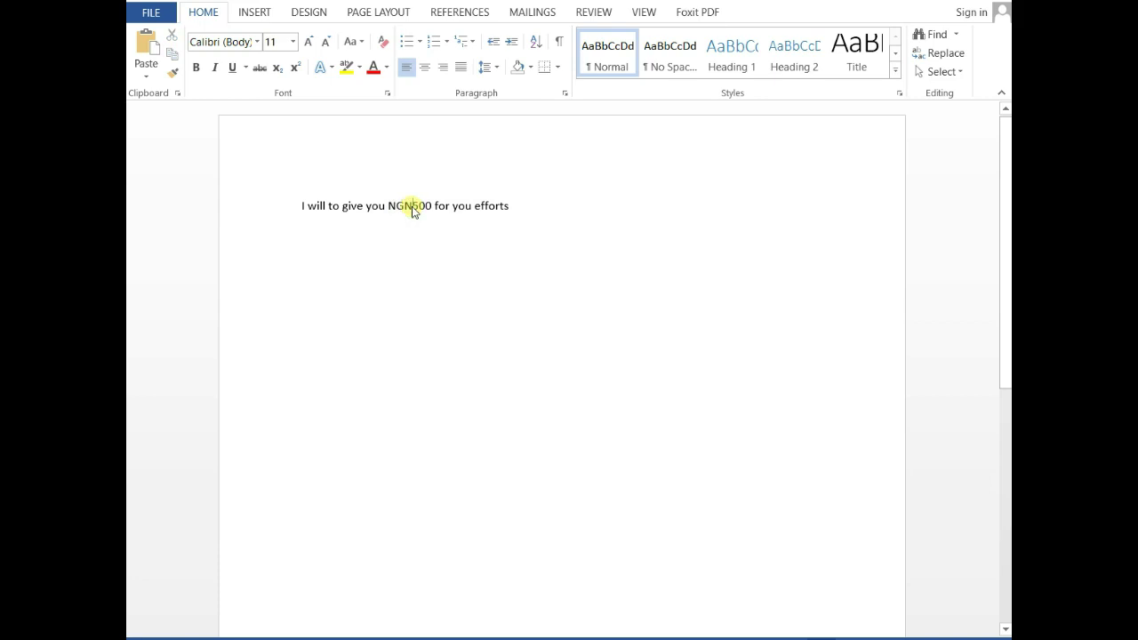
drag(412, 212, 391, 207)
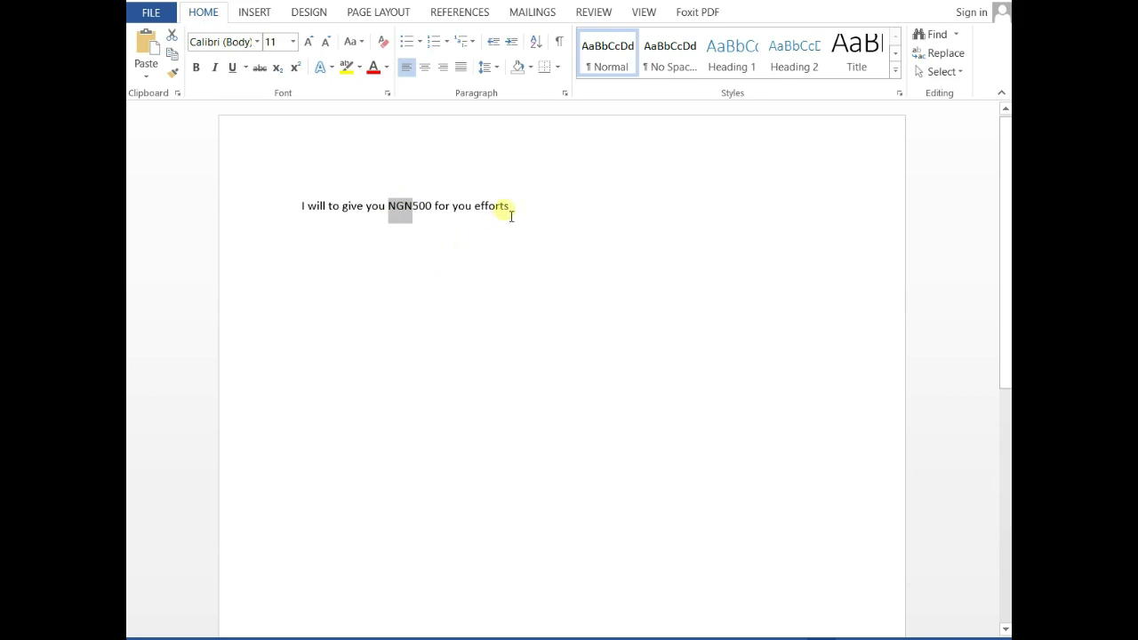
drag(511, 210, 514, 210)
key(Return)
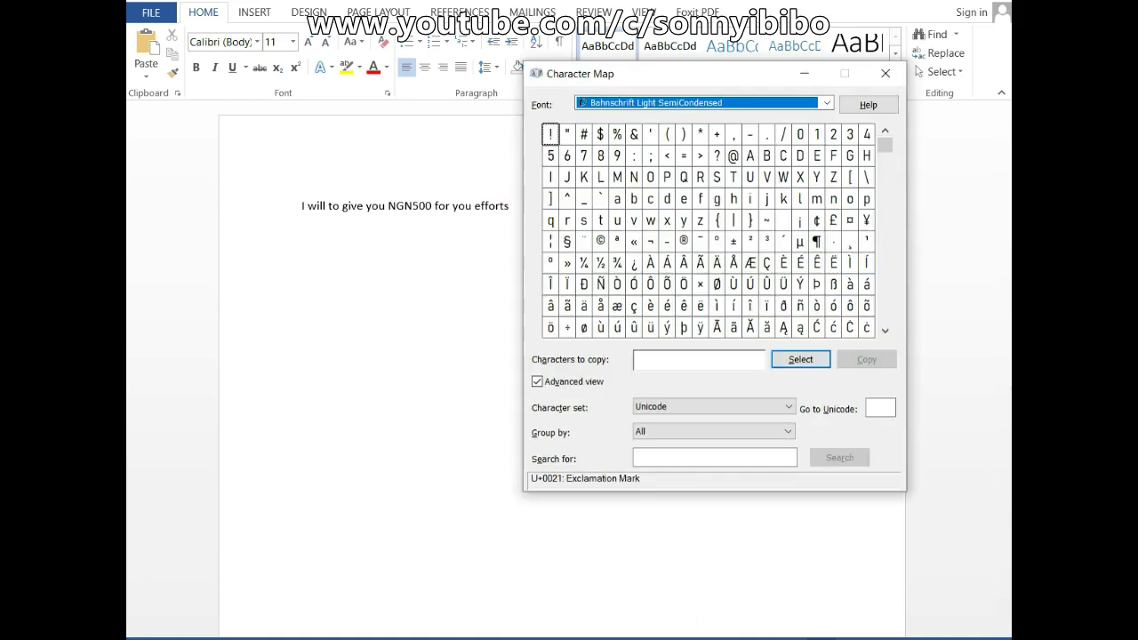
Search Character Map for 'naira' and copy the Naira sign ₦ (U+20A6) to the clipboard.
click(633, 86)
drag(633, 85, 642, 164)
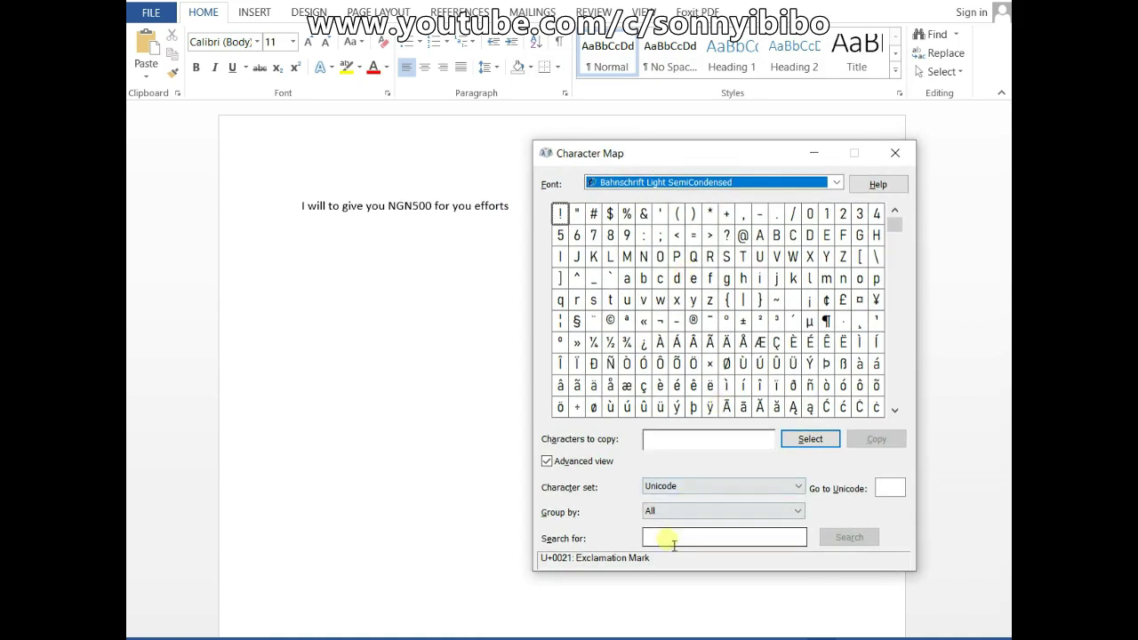
click(658, 540)
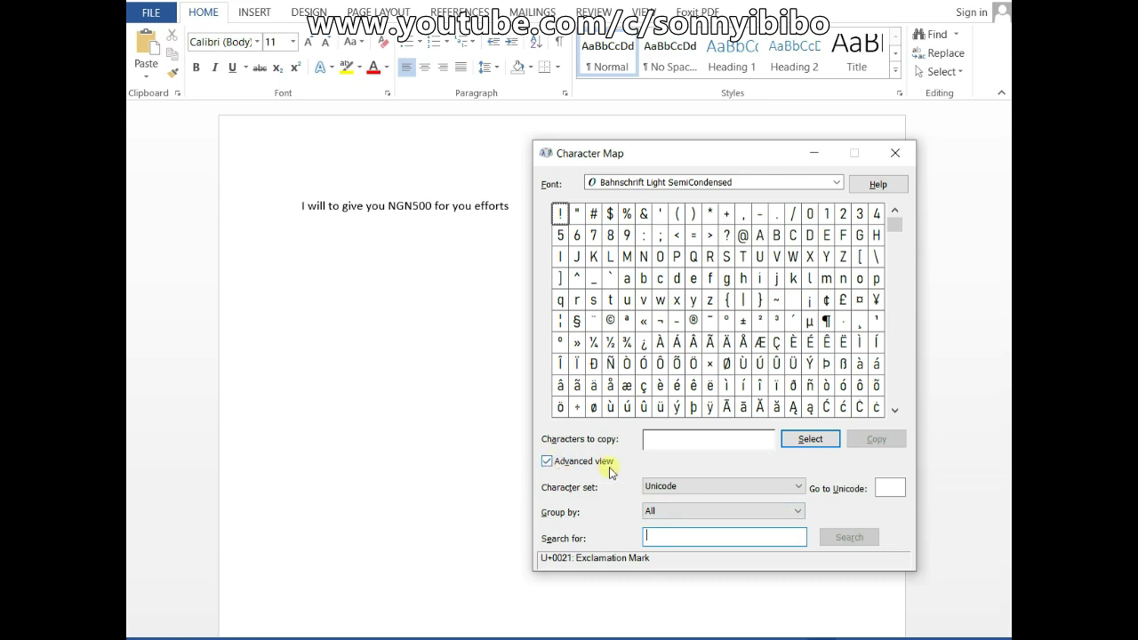
click(649, 537)
click(652, 539)
text(naira)
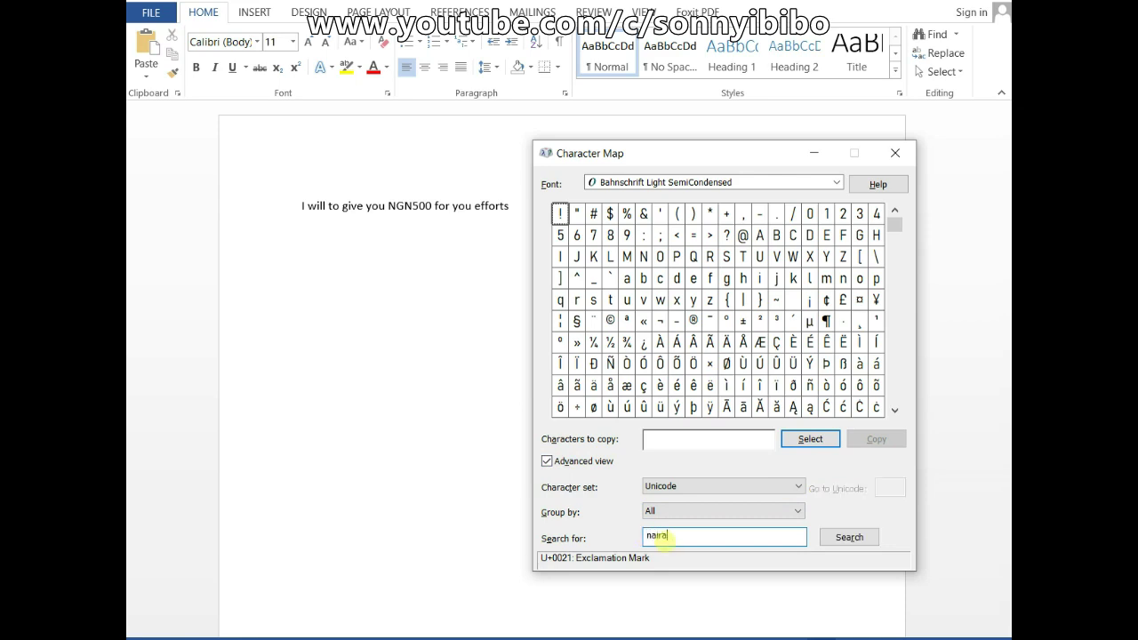
click(848, 540)
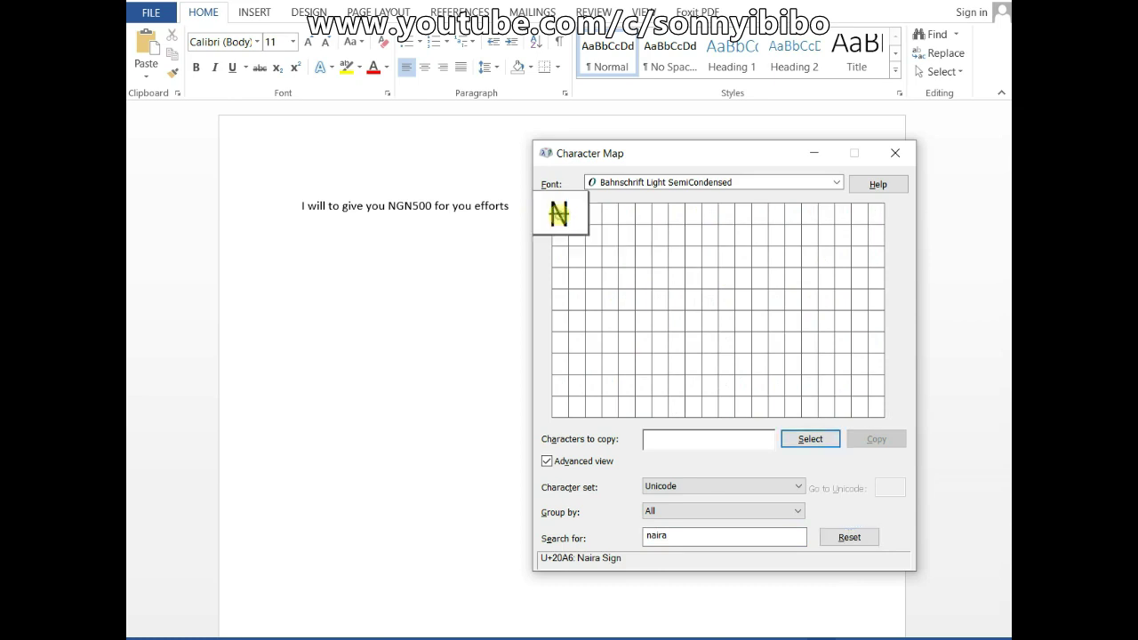
click(803, 437)
click(876, 440)
click(402, 386)
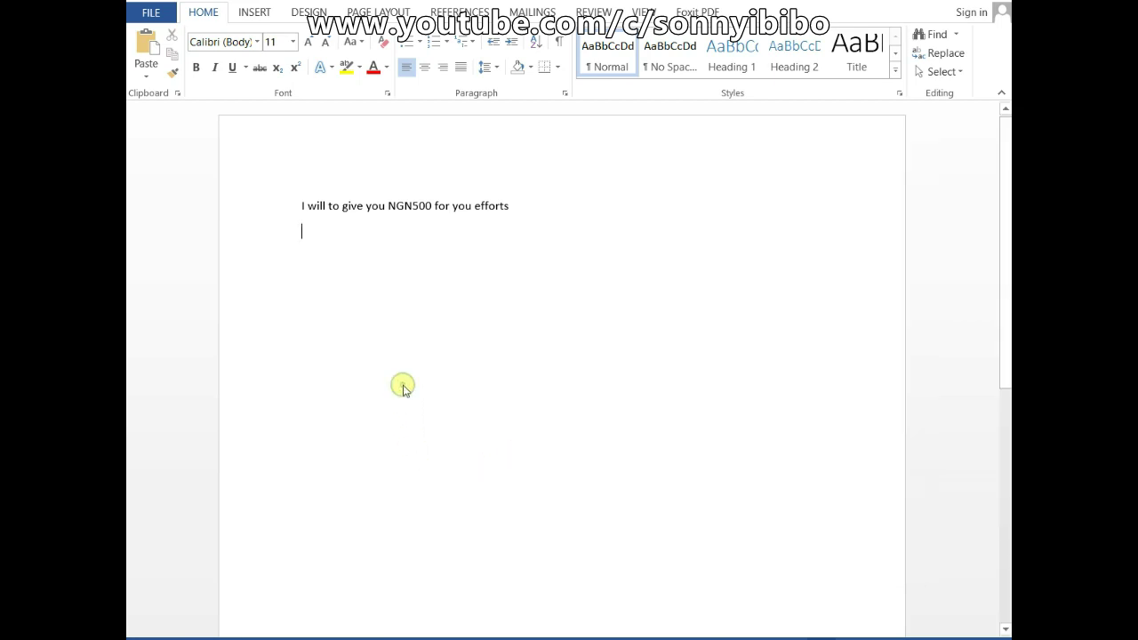
Paste ₦ a few lines lower and type 500, then erase that first attempt.
double_click(473, 300)
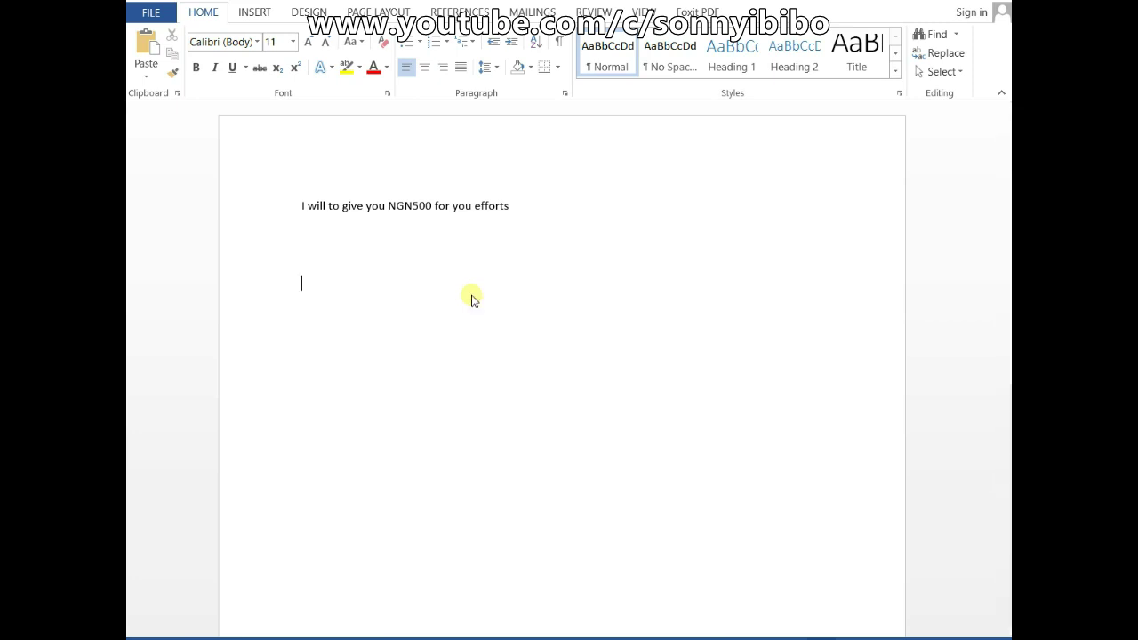
key(ctrl+v)
key(BackSpace)
text(500)
key(BackSpace)
key(BackSpace)
key(BackSpace)
key(BackSpace)
Enter the line '₦500 = NGN500' and add an empty line below it.
key(ctrl+v)
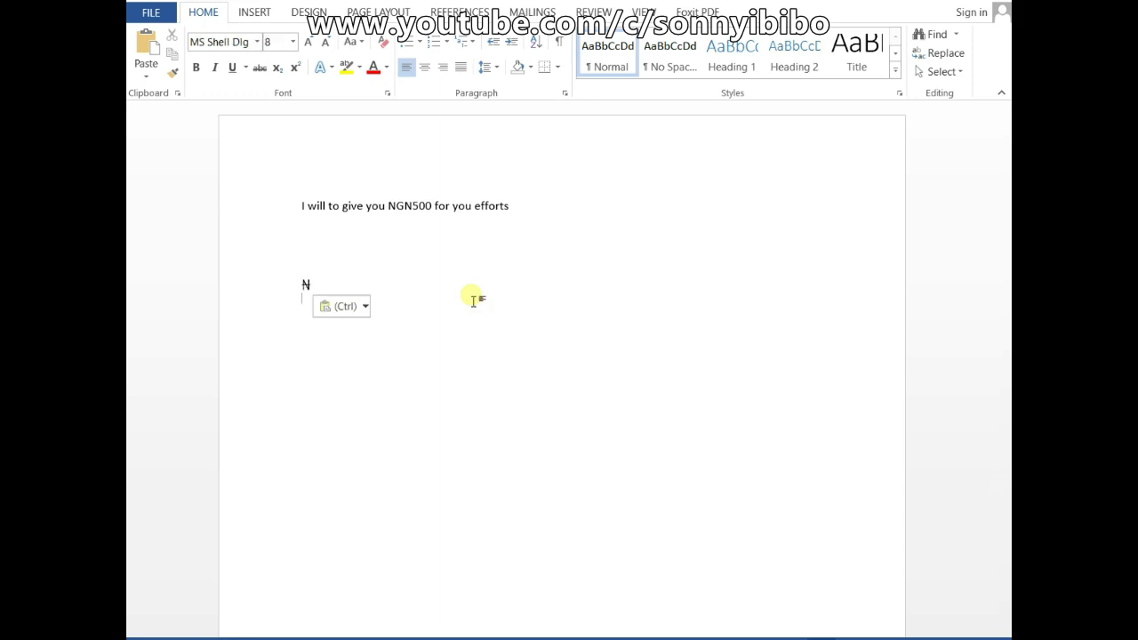
key(BackSpace)
text(500)
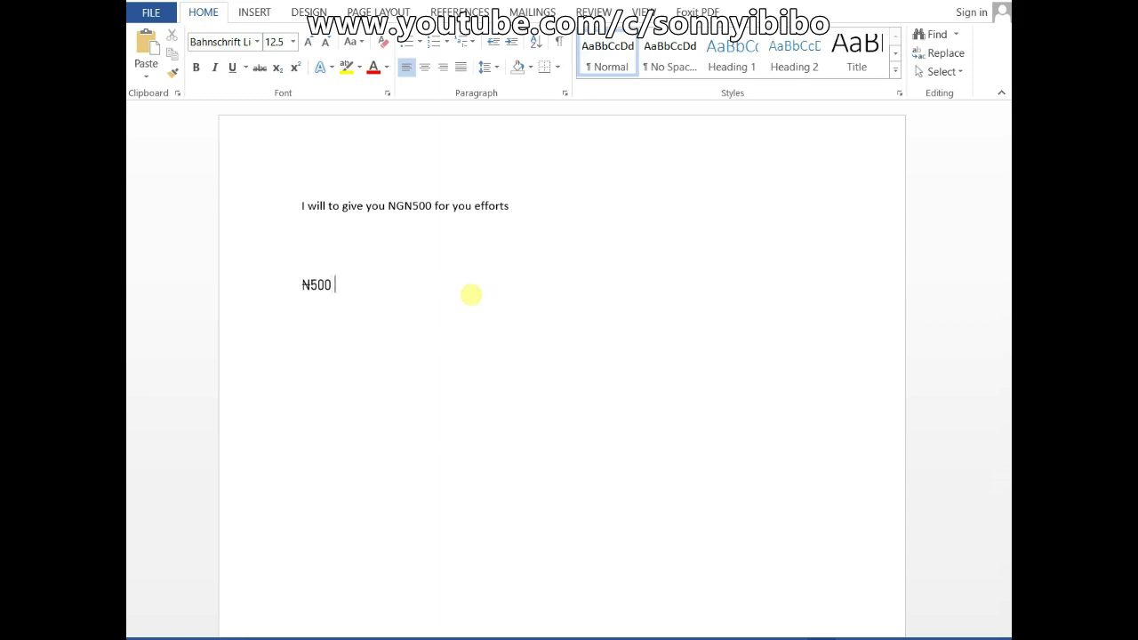
text(= NGN500)
key(Return)
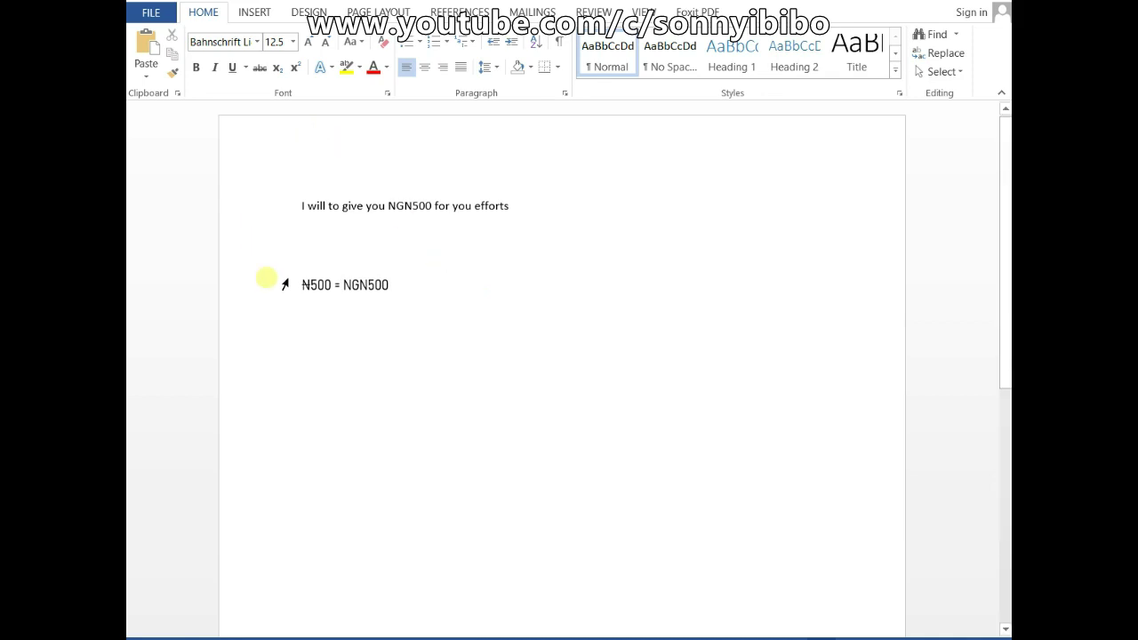
drag(337, 289, 300, 284)
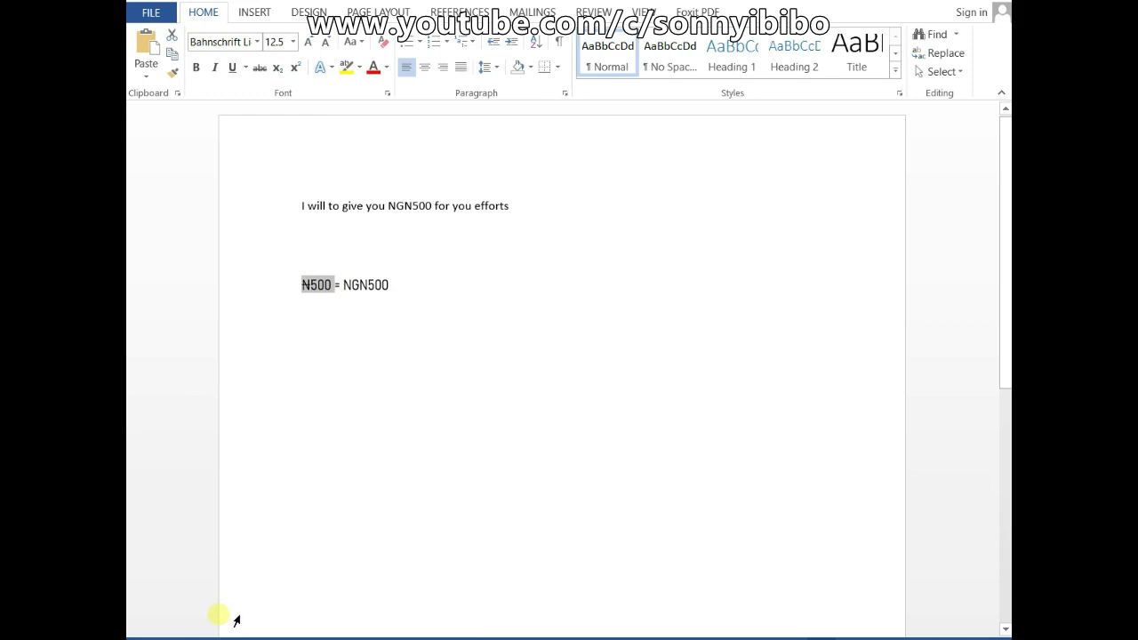
click(400, 296)
key(Return)
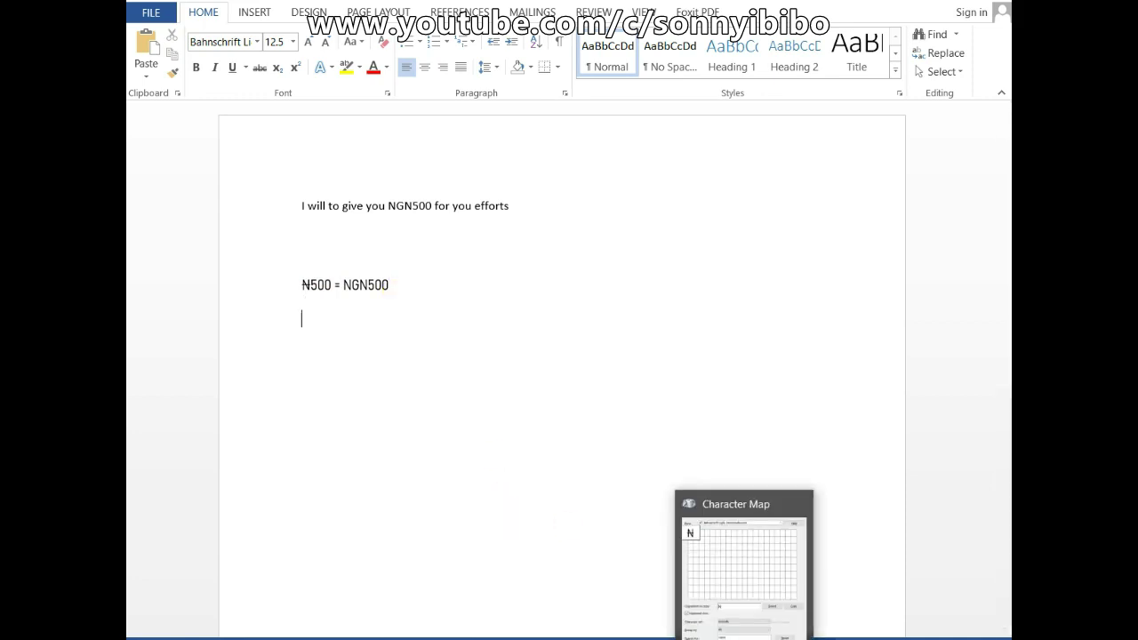
Clear the queued ₦, search 'euro' and copy the euro sign € to the clipboard.
click(744, 639)
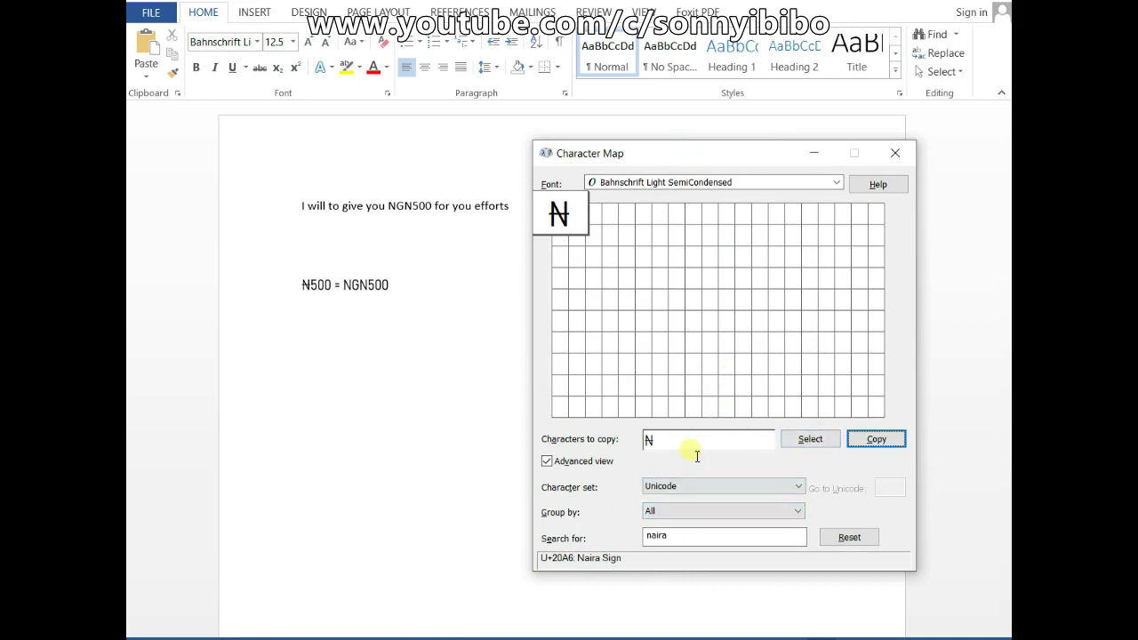
click(834, 538)
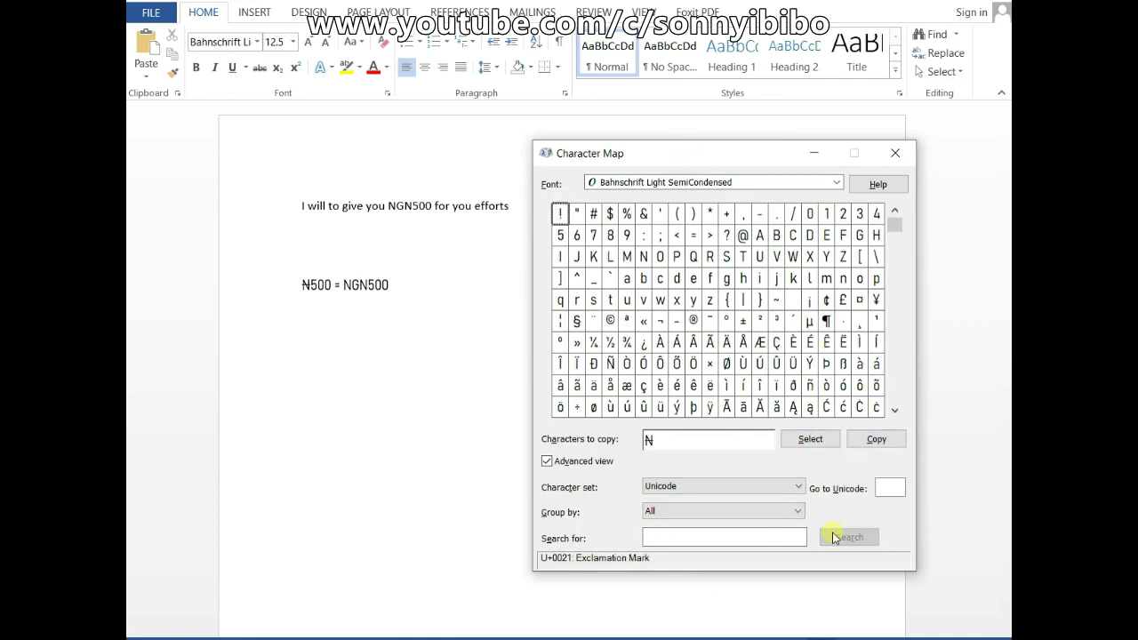
click(665, 439)
key(BackSpace)
click(704, 539)
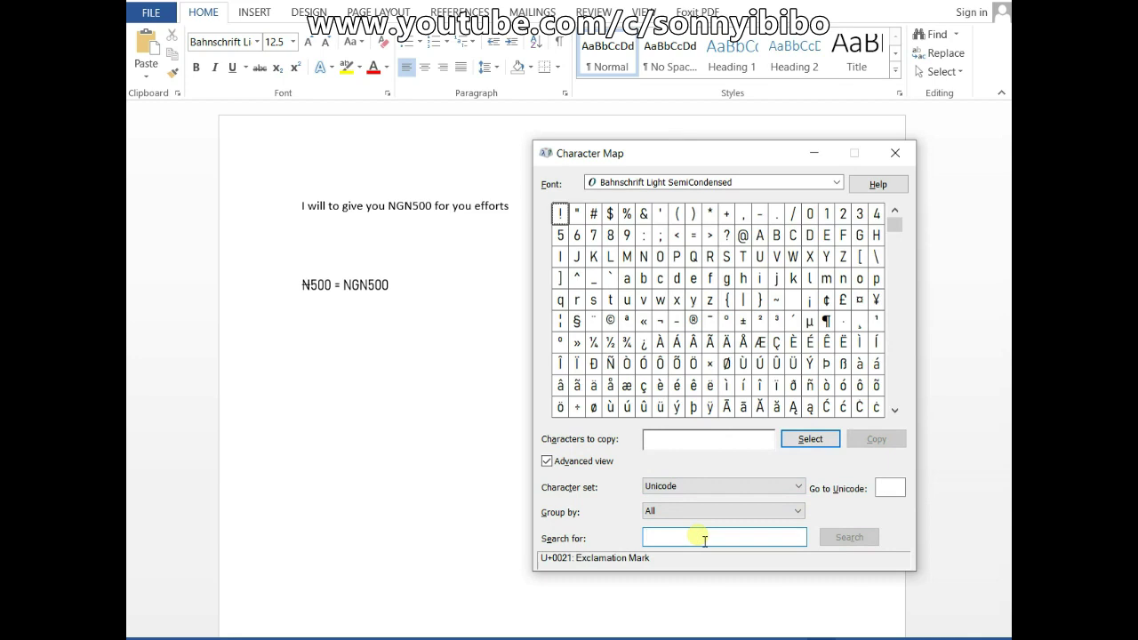
text(euro)
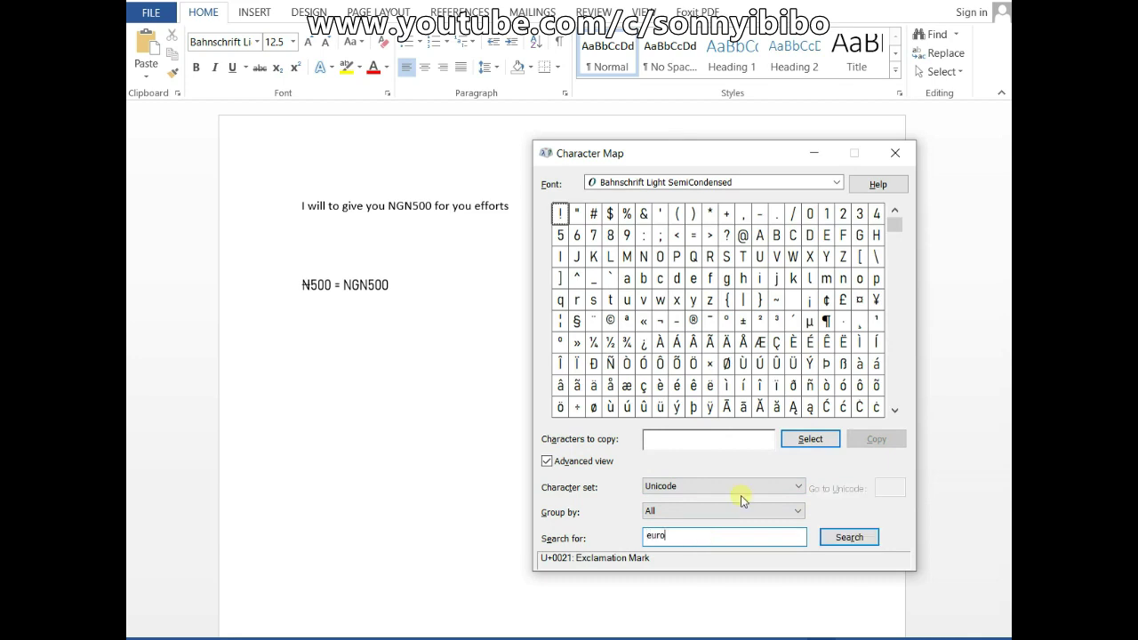
click(866, 545)
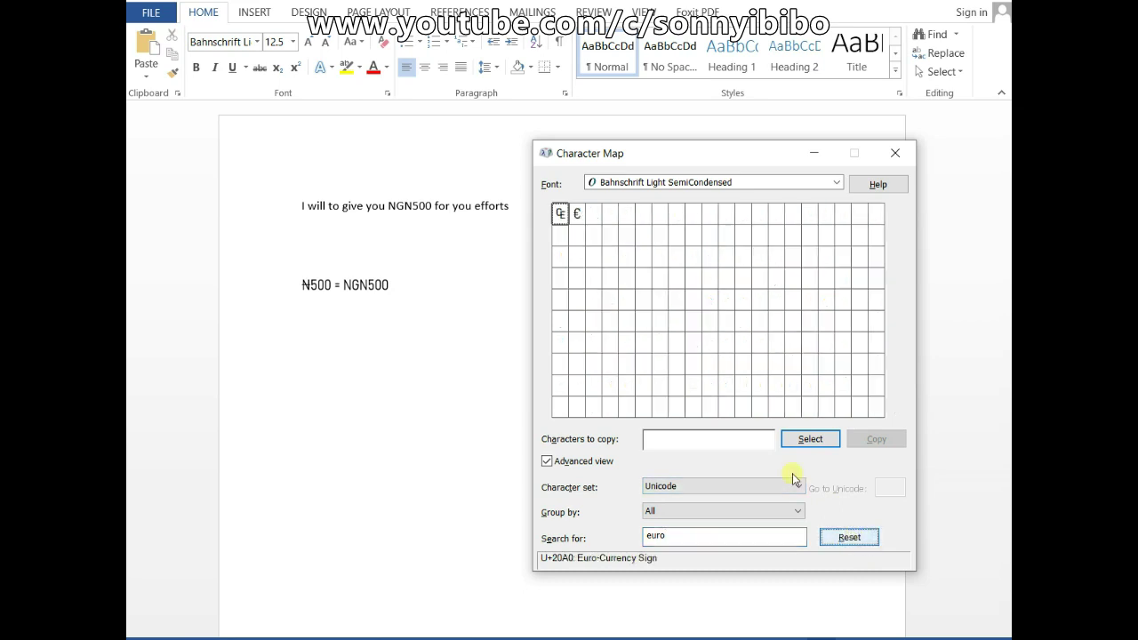
click(577, 214)
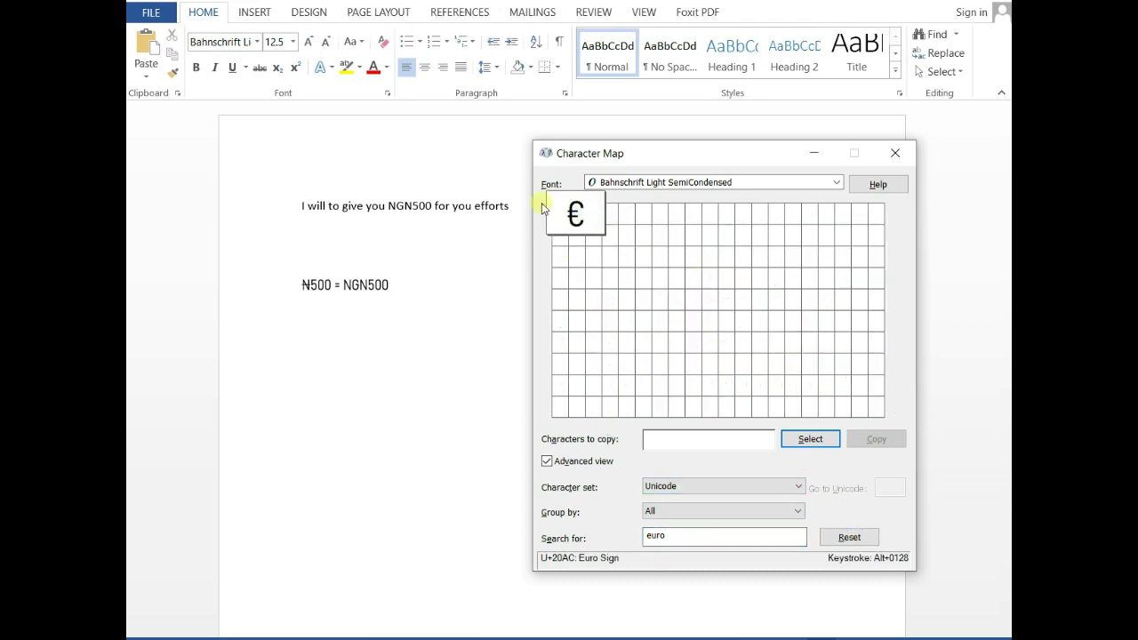
click(816, 440)
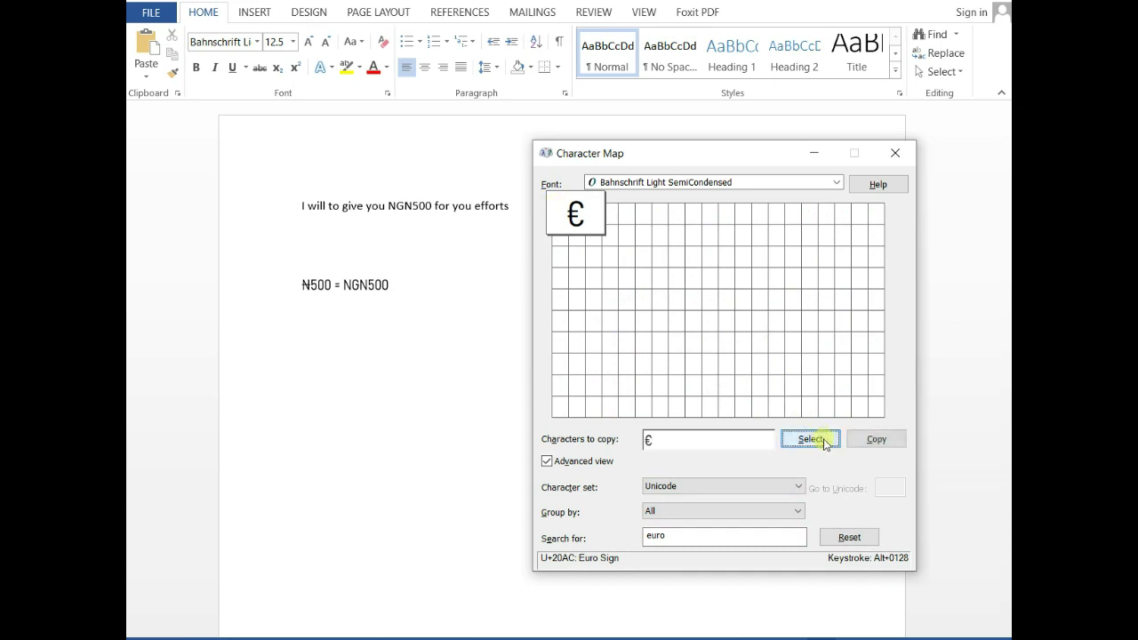
click(877, 439)
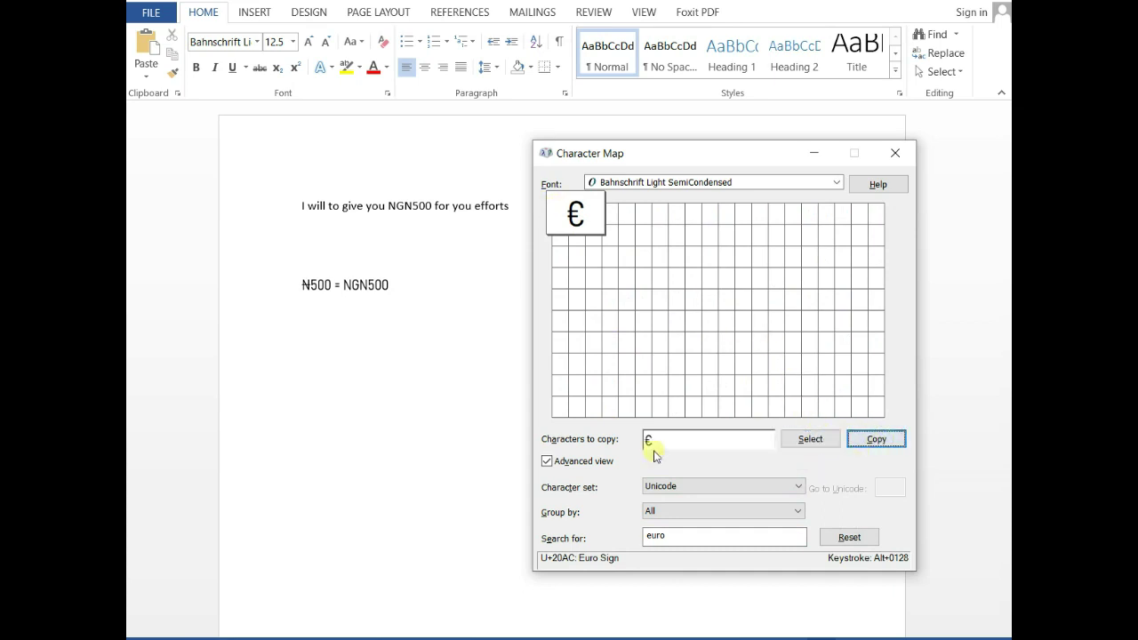
Paste € on the line below ₦500 = NGN500 and type 500 to make €500.
click(334, 312)
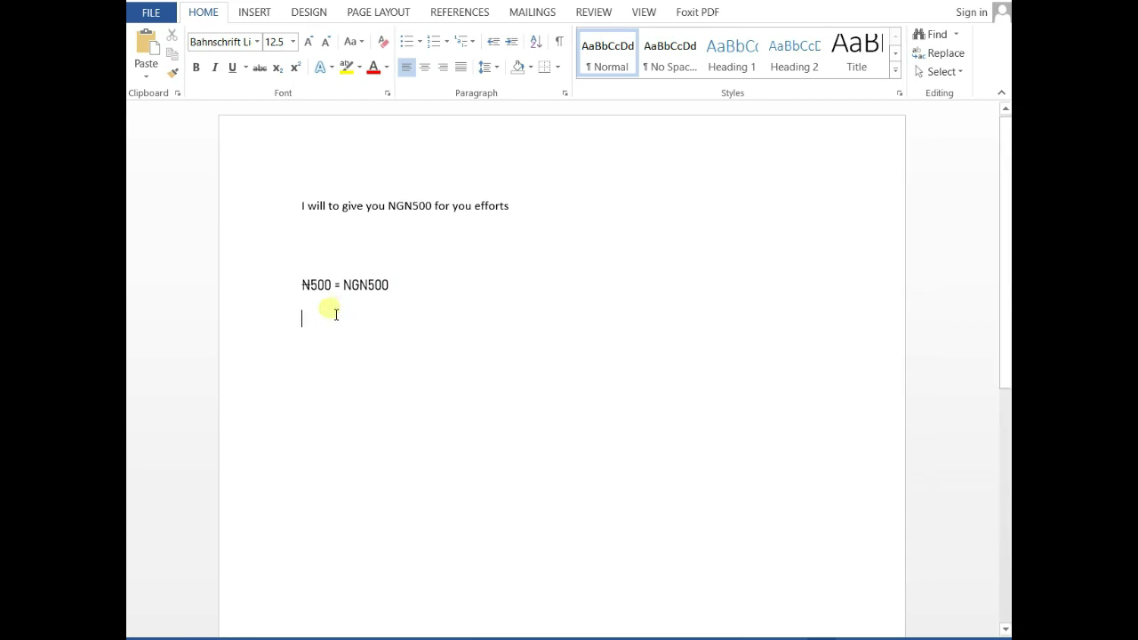
key(ctrl+v)
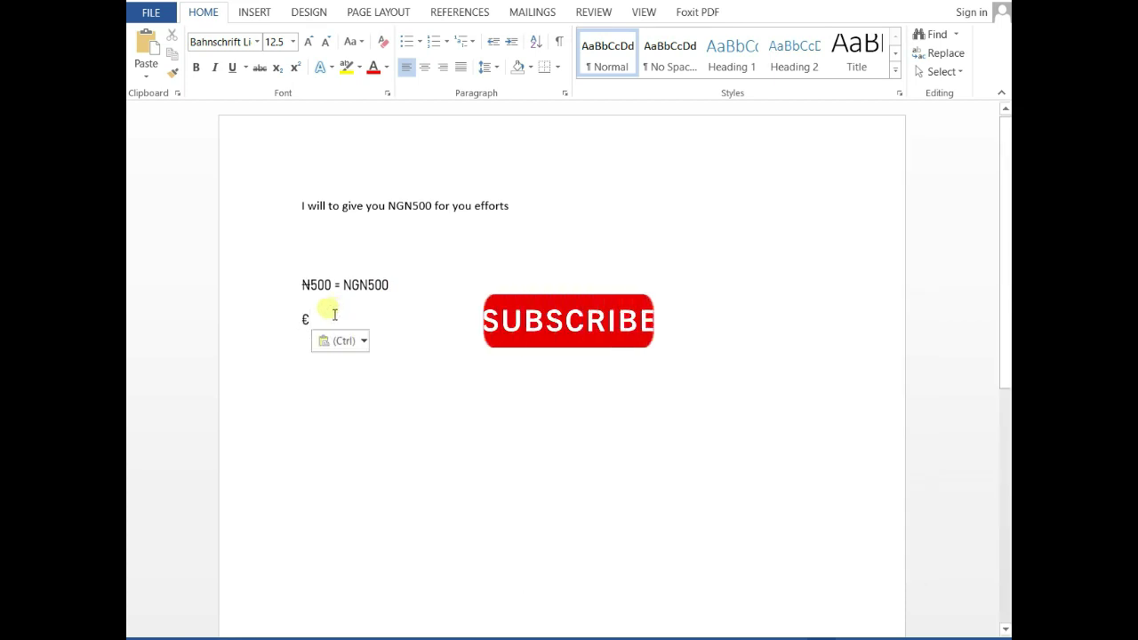
text(500)
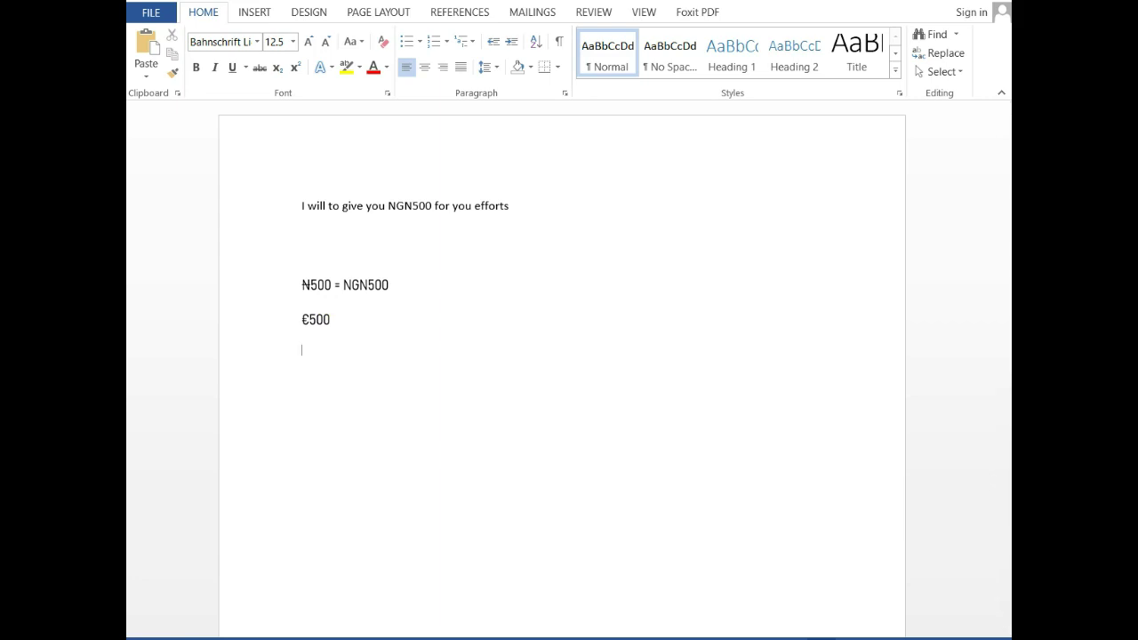
Remove the euro sign from Characters to copy and reset the old 'euro' search.
key(alt+Tab)
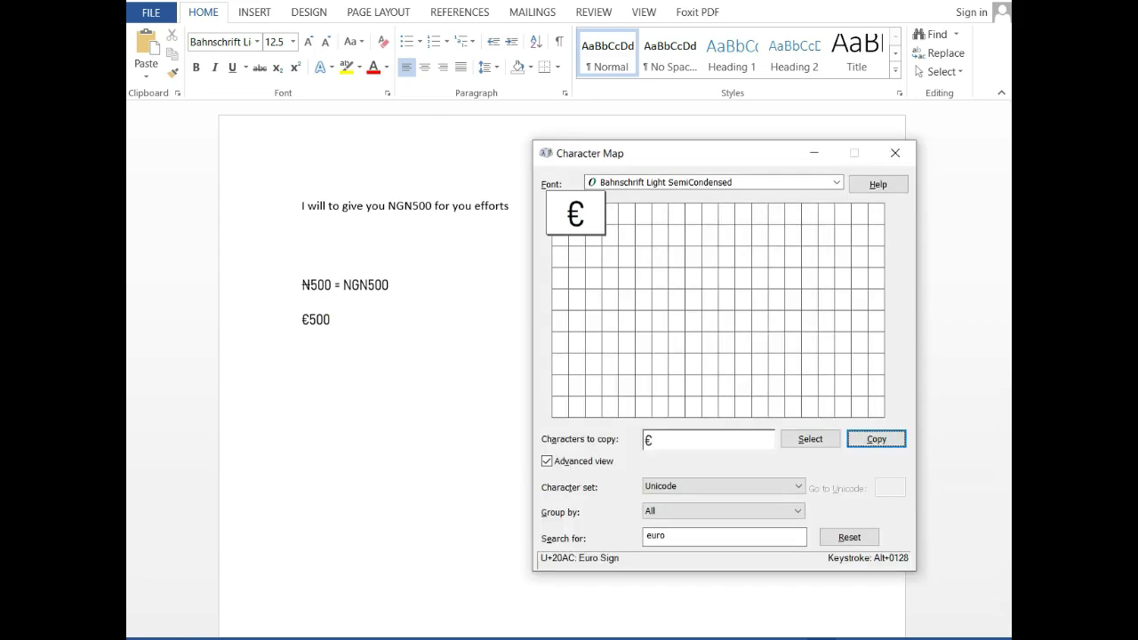
click(698, 447)
key(BackSpace)
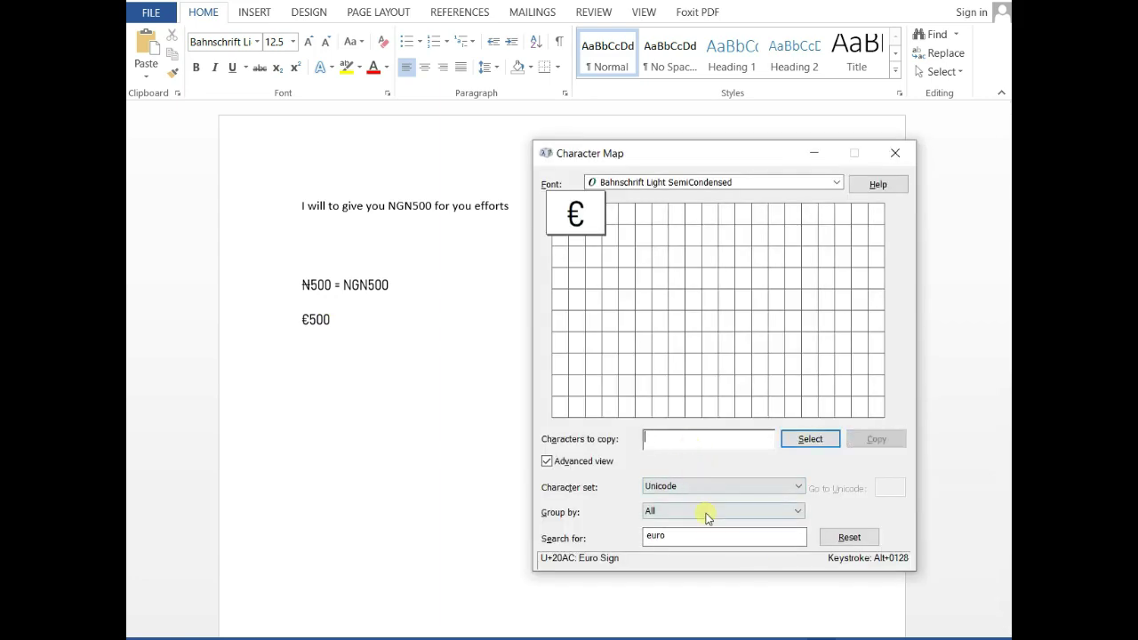
double_click(702, 536)
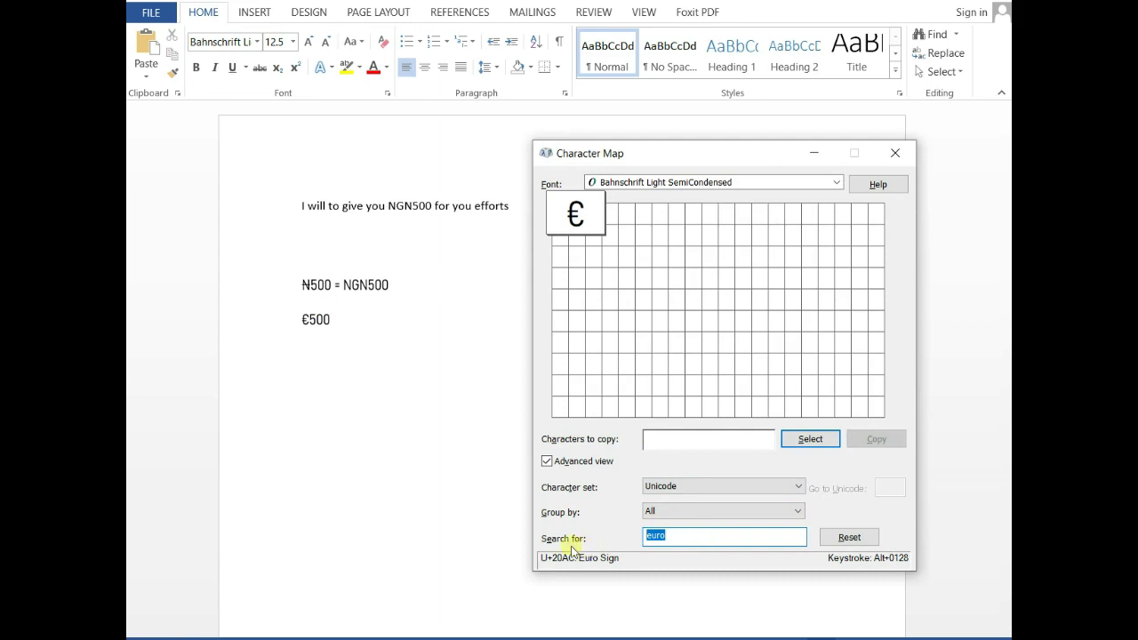
text(pound)
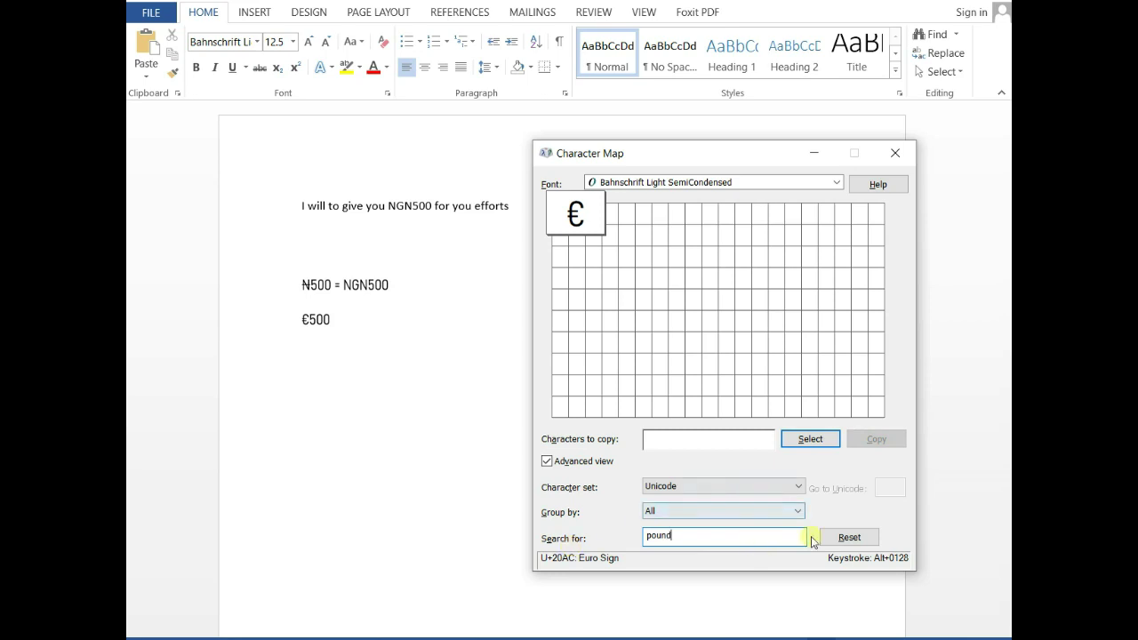
click(845, 537)
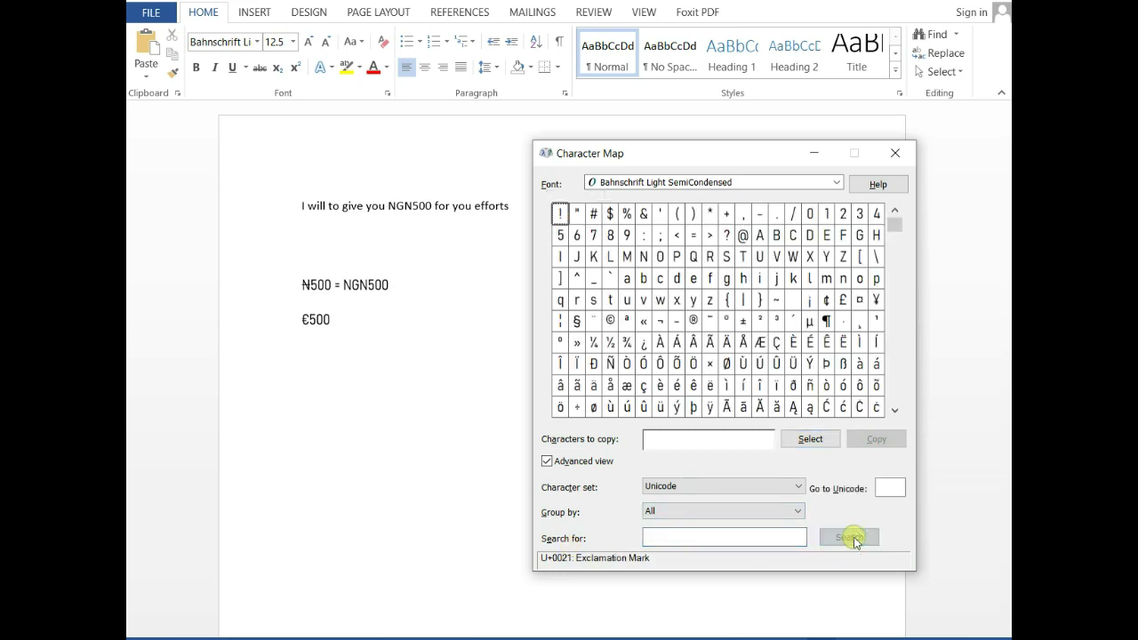
Search 'pound' and copy the pound sign £ (U+00A3) to the clipboard.
click(768, 544)
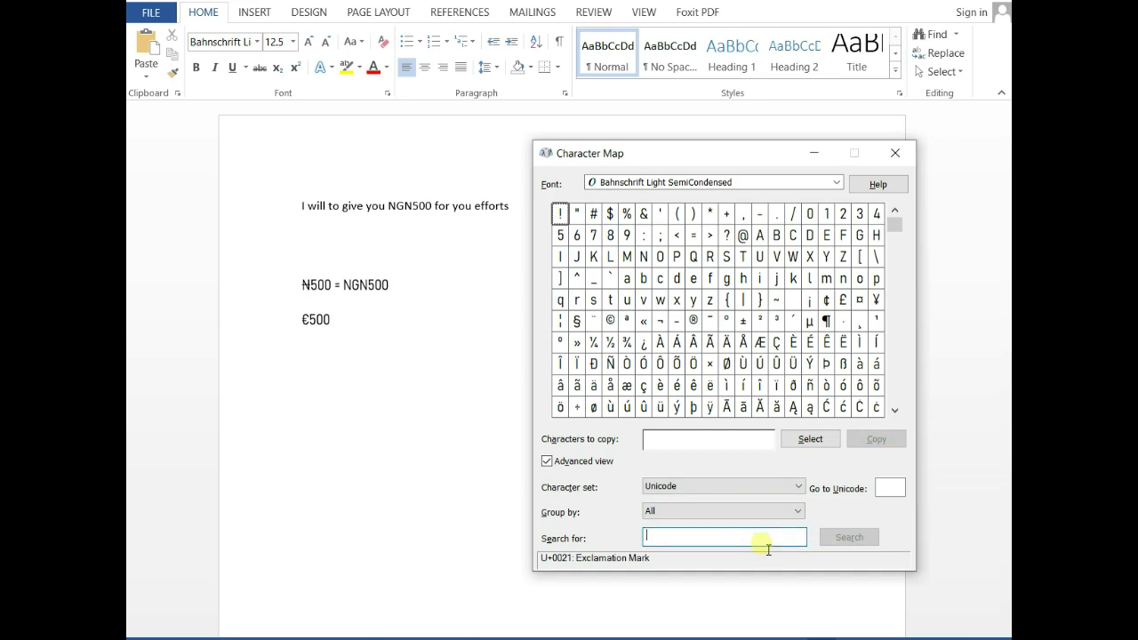
text(pound)
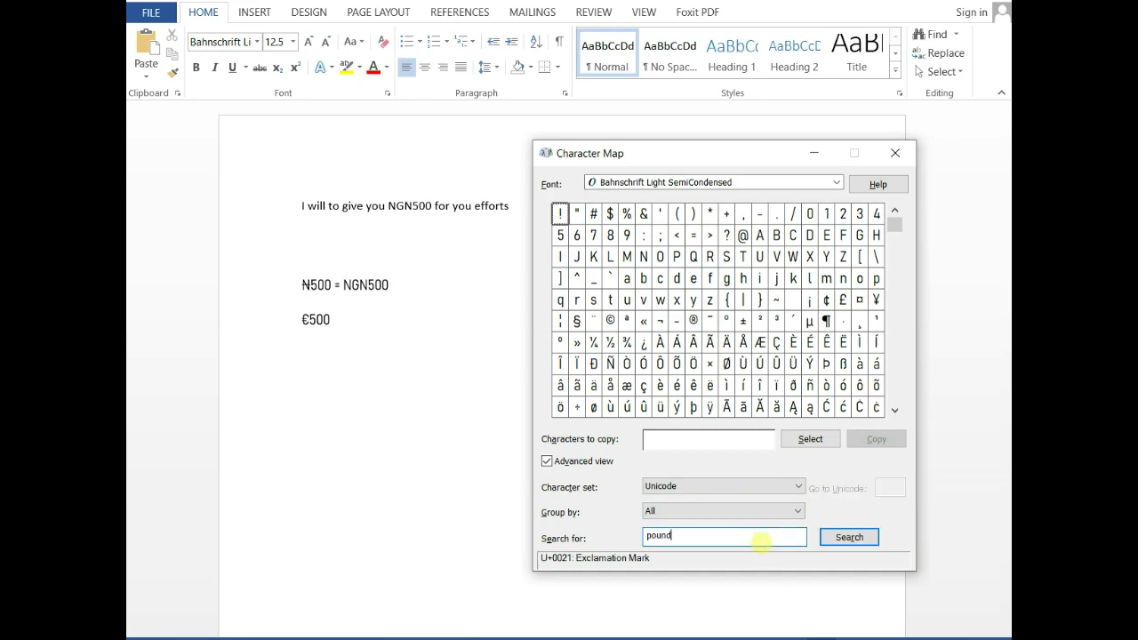
click(856, 540)
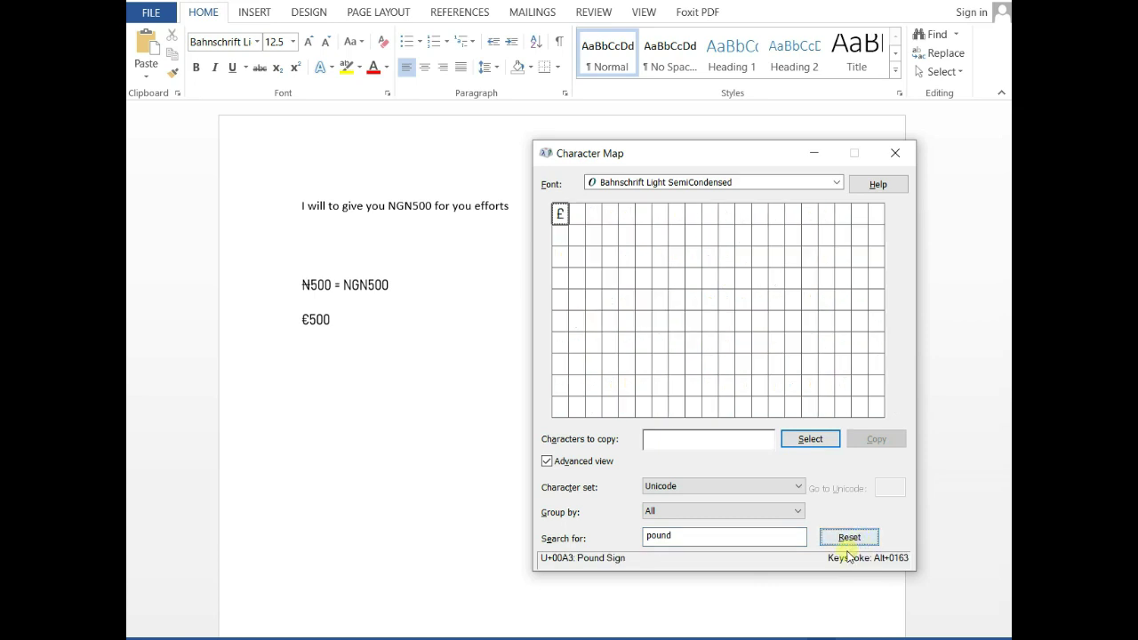
click(569, 216)
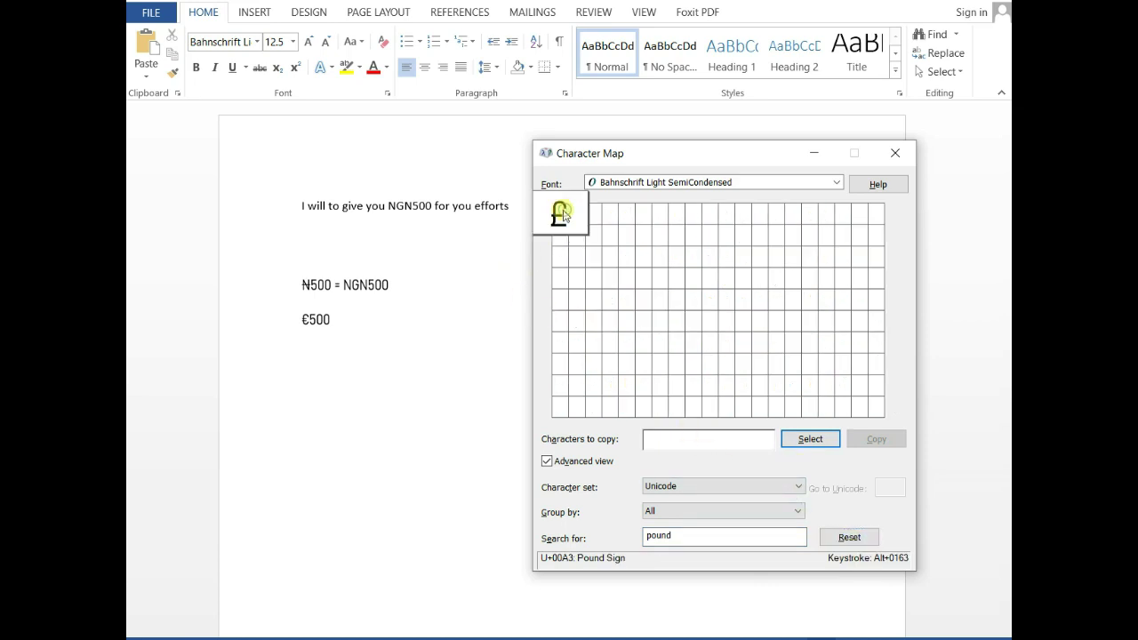
click(801, 444)
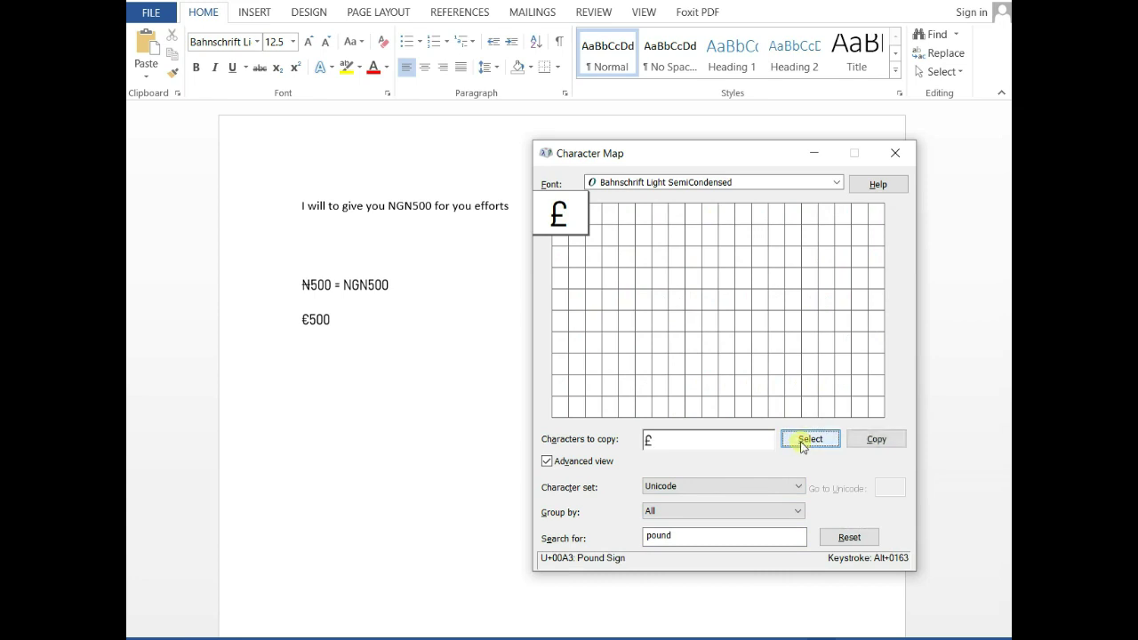
click(893, 438)
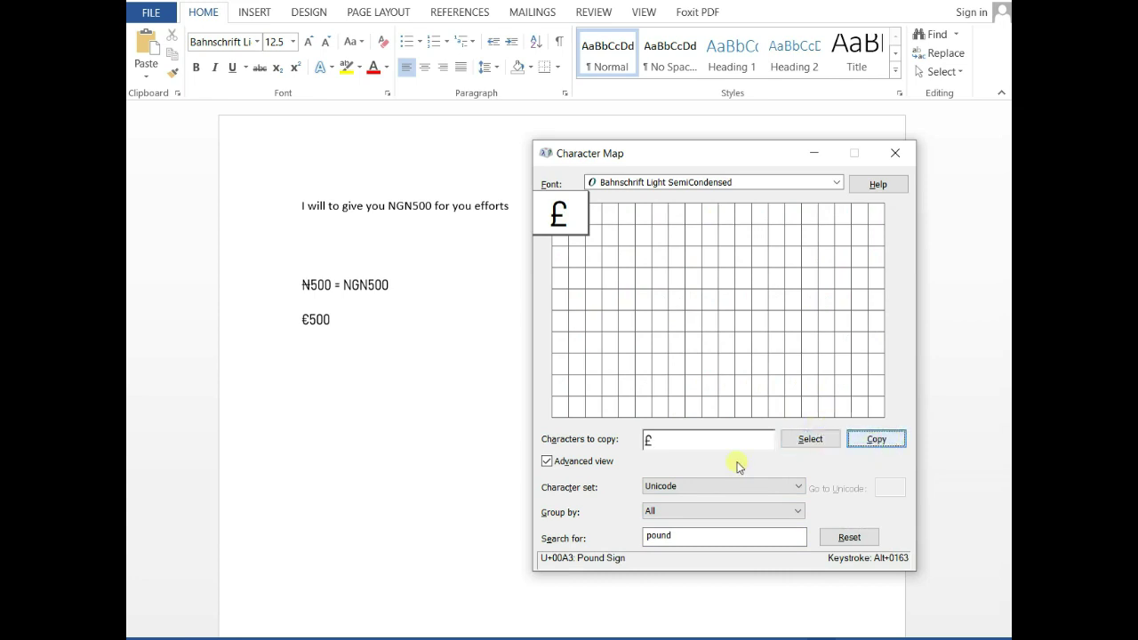
click(386, 352)
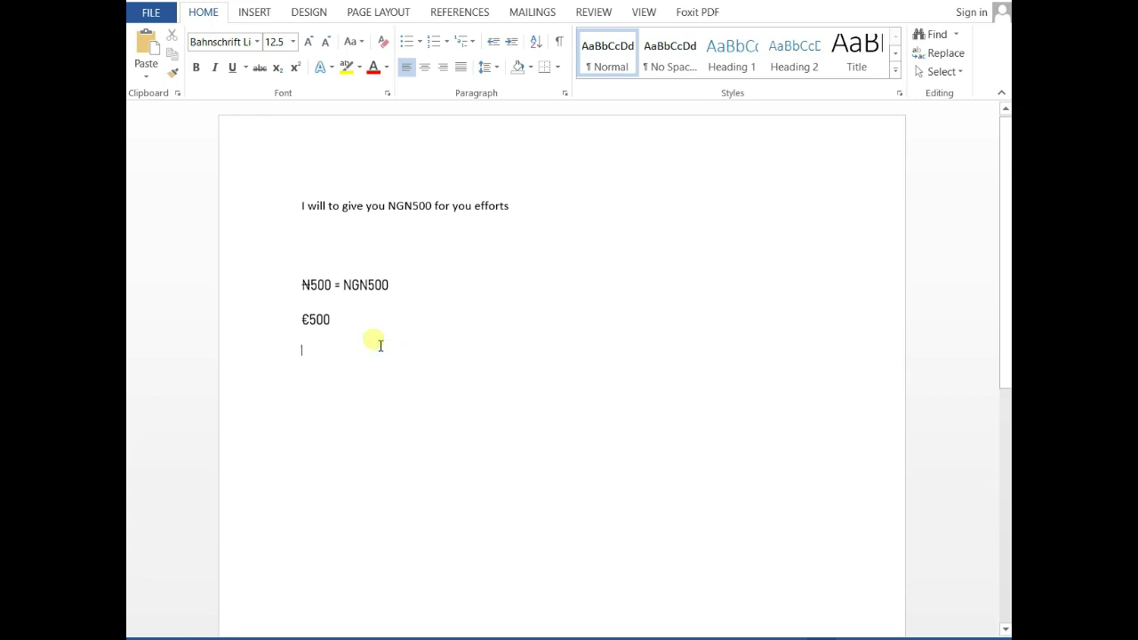
Paste £500 below €500, clear Character Map's copy and search fields, and start a new line.
key(ctrl+v)
text(500)
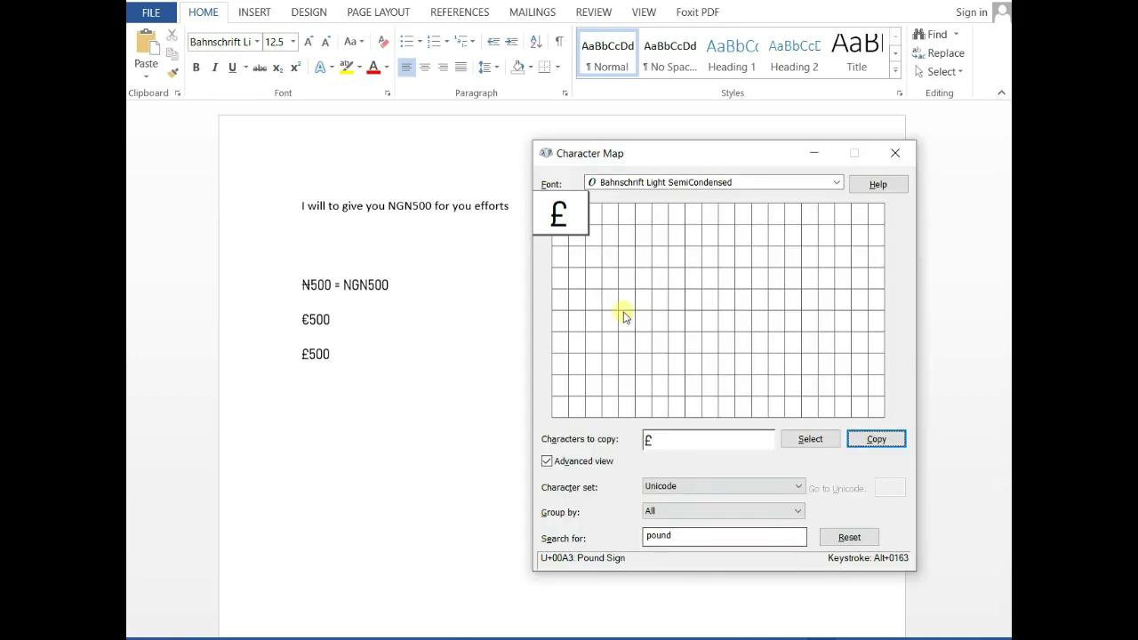
drag(743, 442, 630, 445)
key(BackSpace)
click(687, 536)
double_click(686, 536)
key(BackSpace)
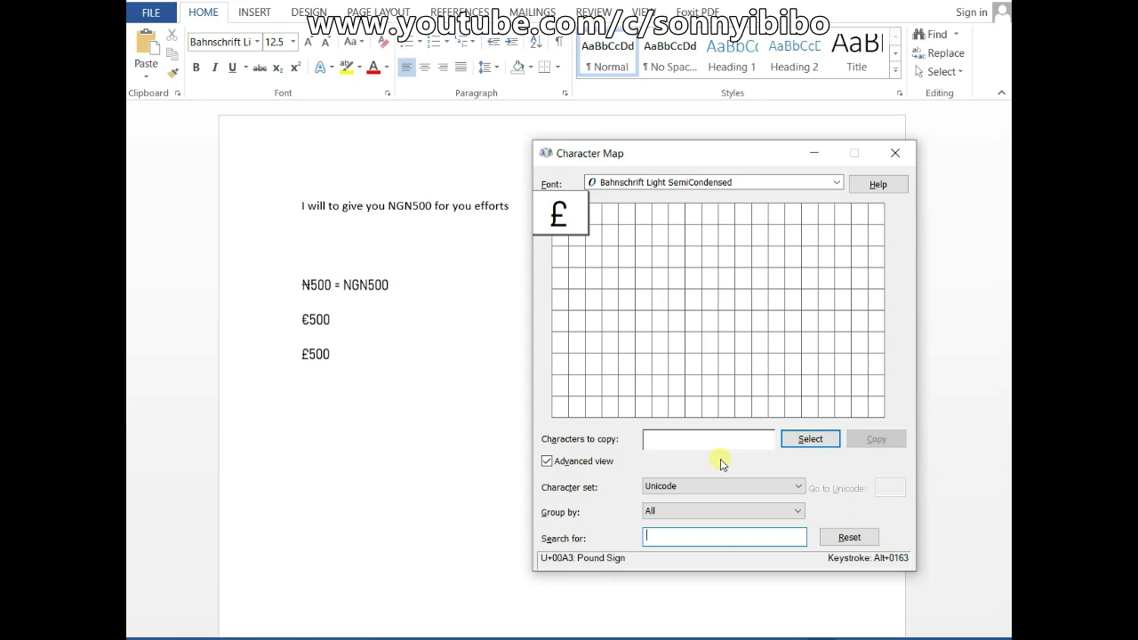
click(368, 459)
key(Return)
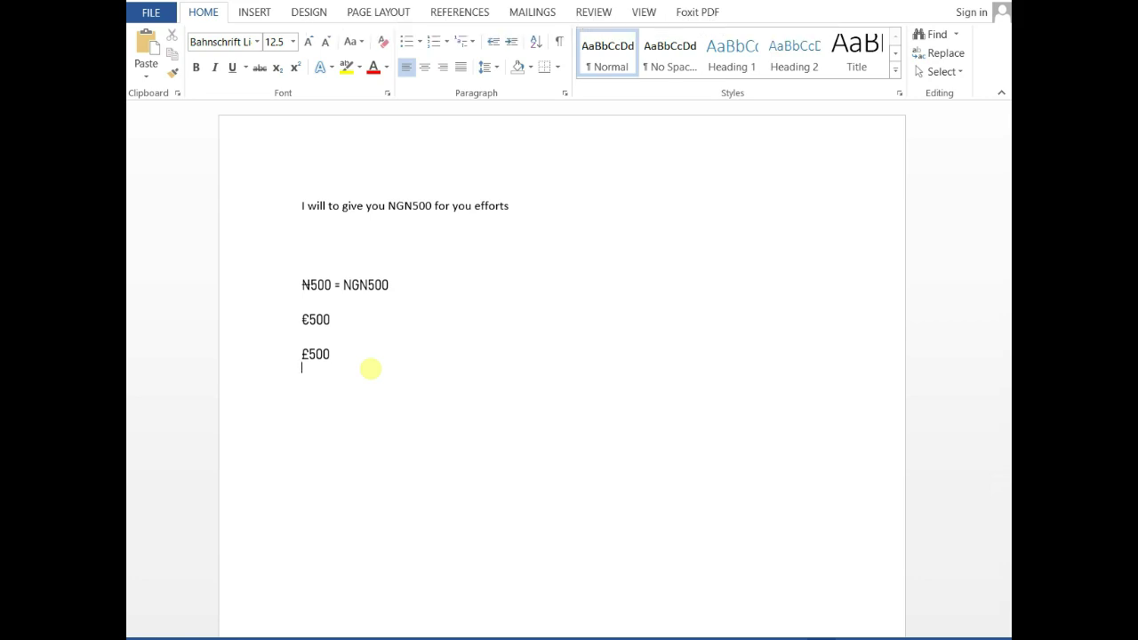
Start a fresh line and enter $500 as the fourth currency amount.
key(Return)
text(500)
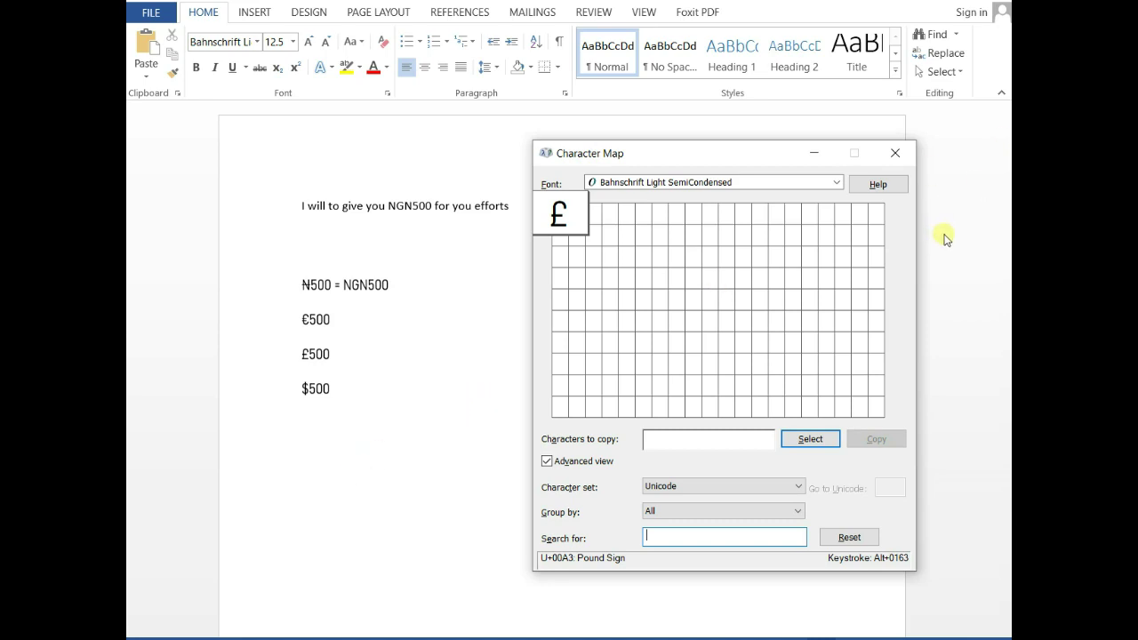
Open the Start menu, scroll to W and expand the Windows Accessories folder.
click(351, 504)
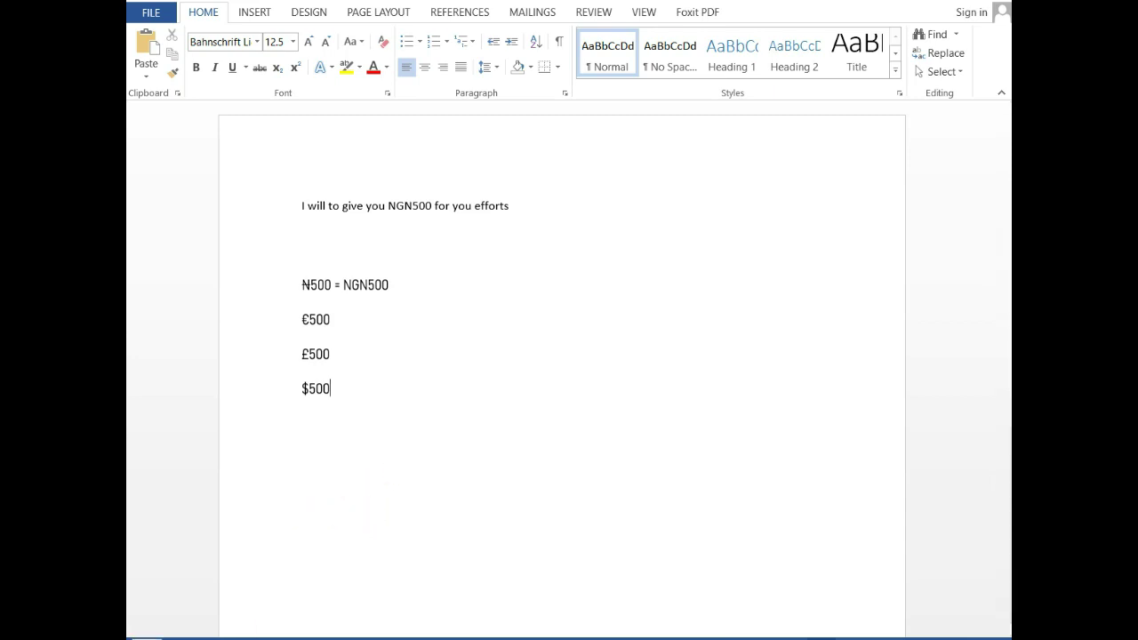
key(super)
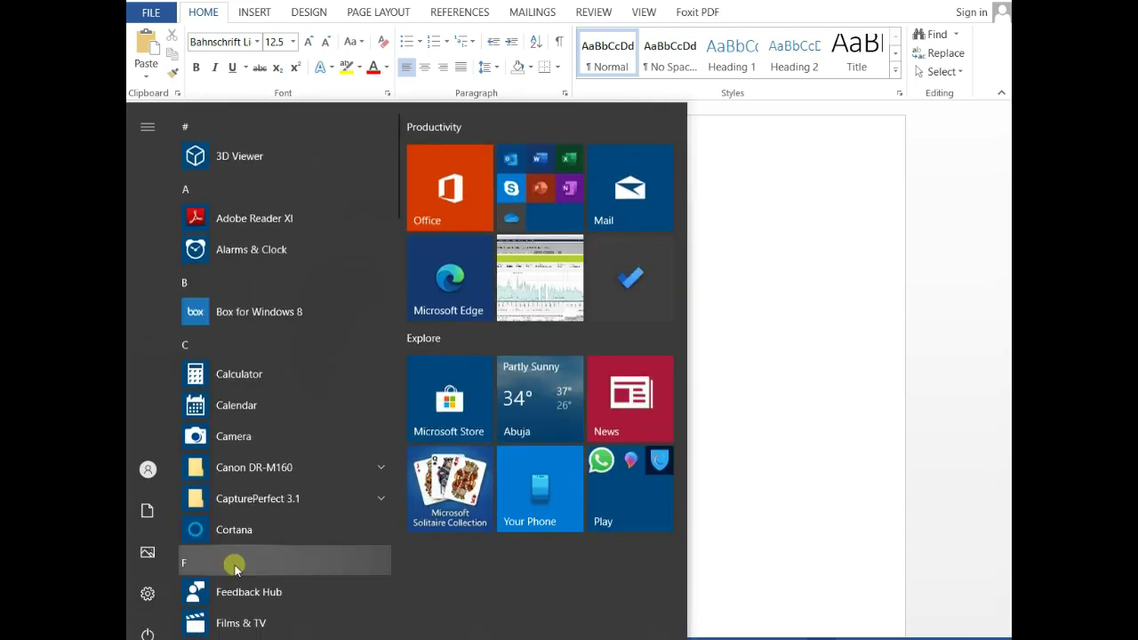
scroll(288, 432, down, 20)
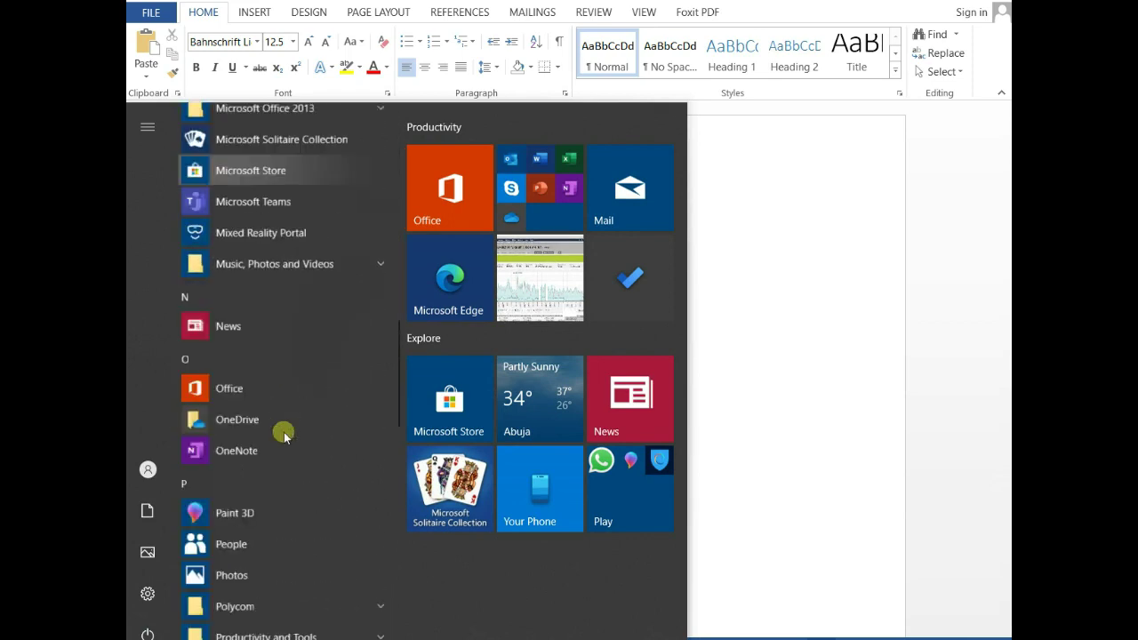
scroll(284, 432, down, 5)
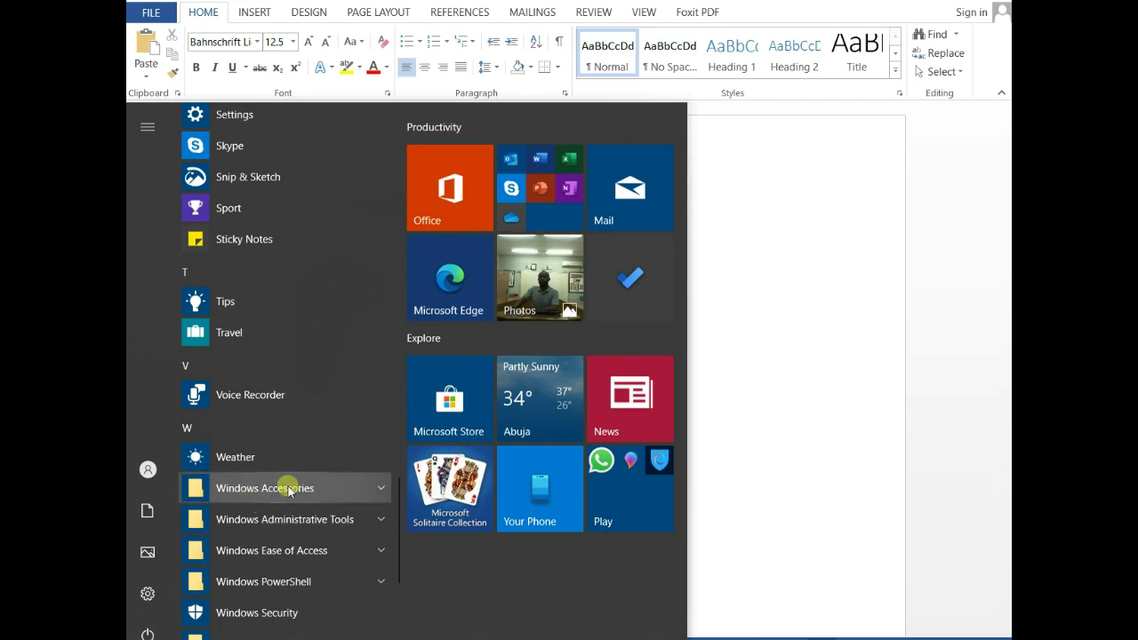
click(379, 491)
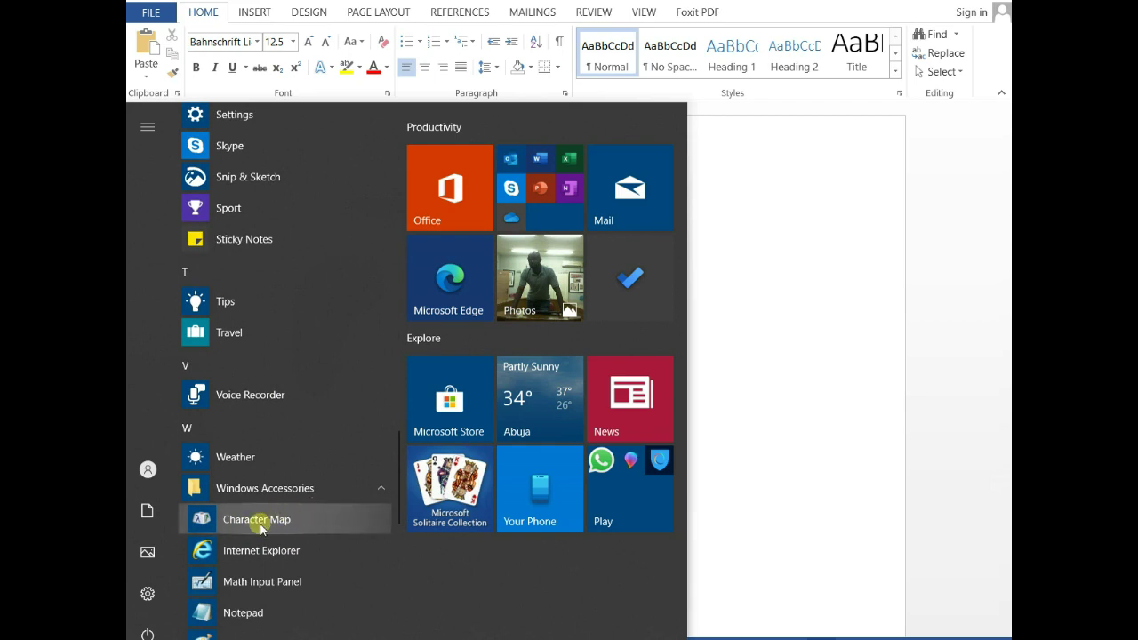
Launch Character Map and move its window right and down, clear of the Word currency lines.
click(258, 525)
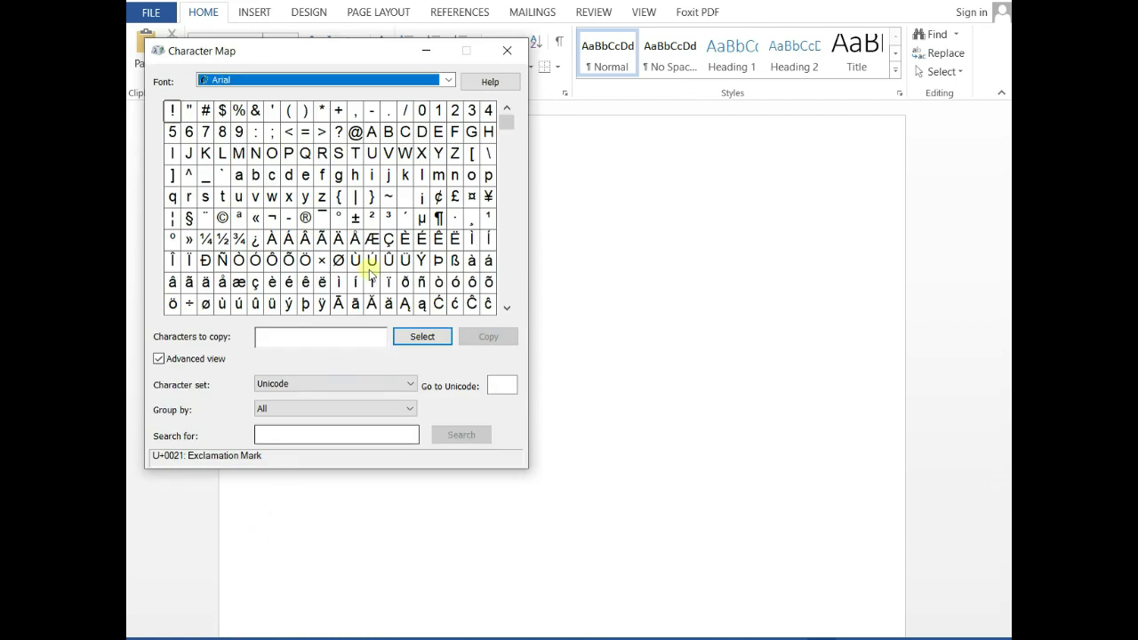
drag(301, 57, 526, 118)
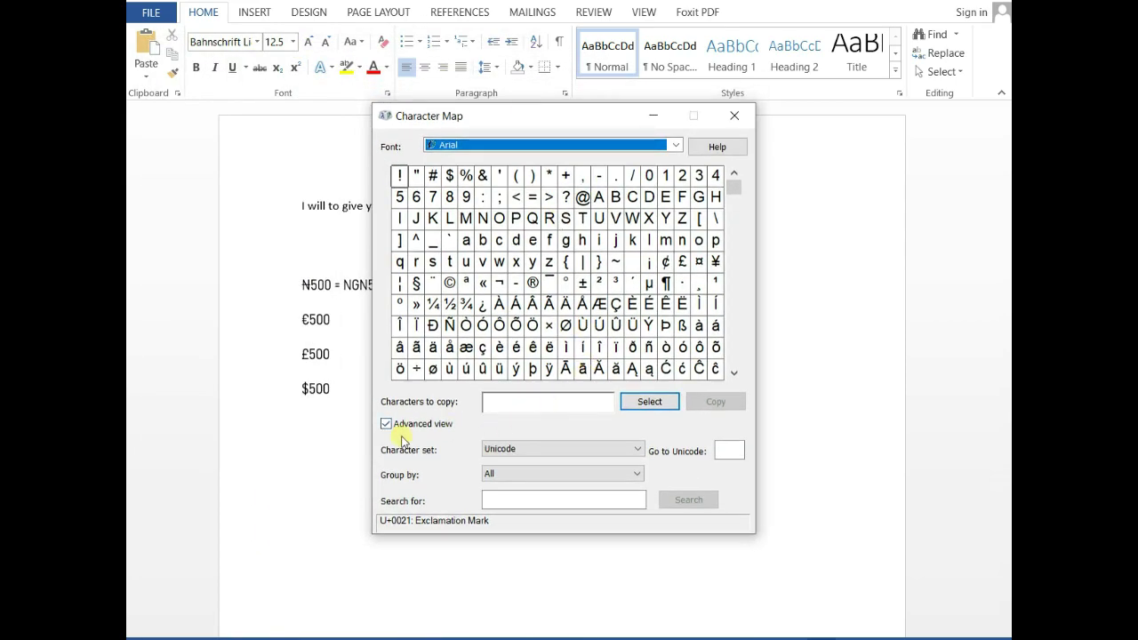